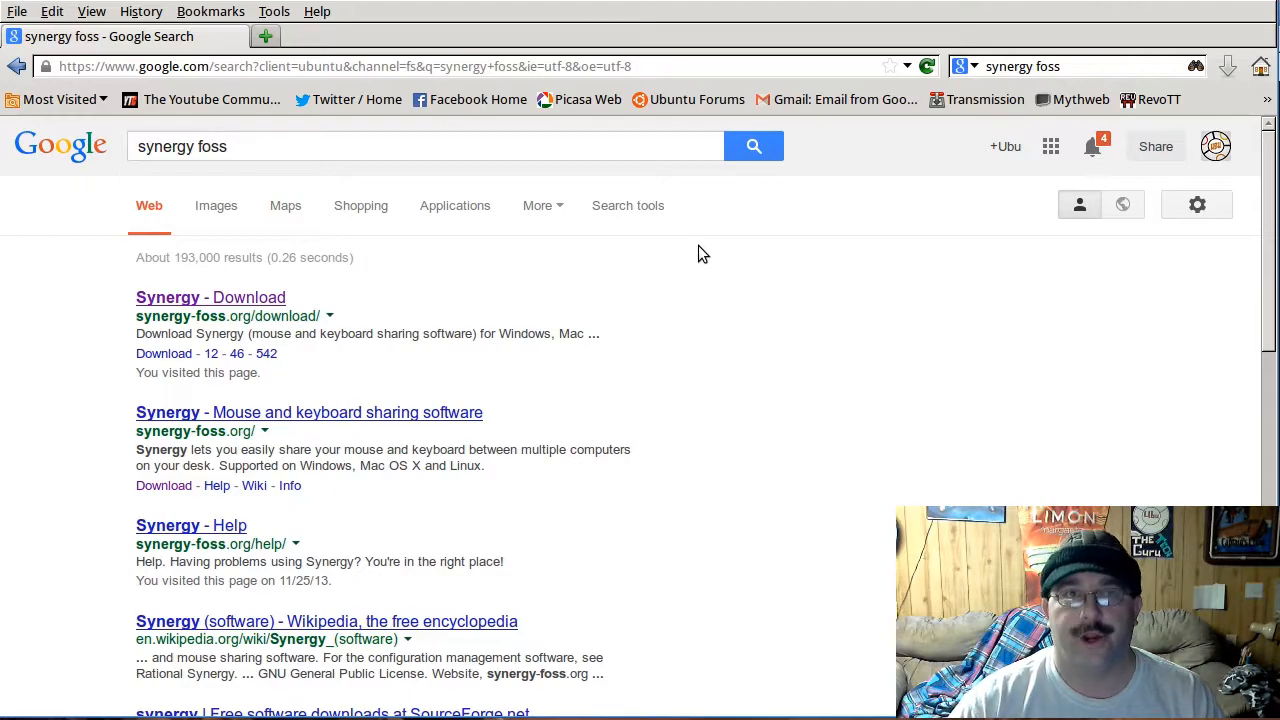
Step: Open the Synergy website from the search results and look over its home page
click(257, 298)
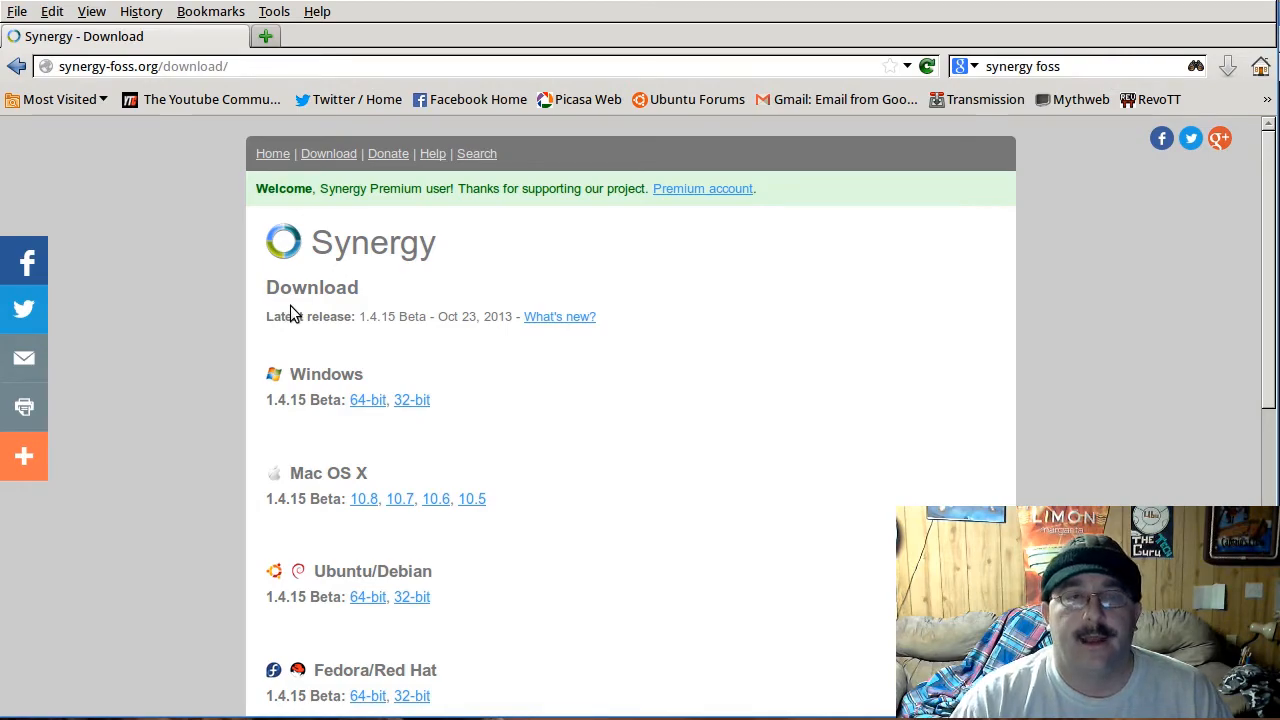
click(274, 155)
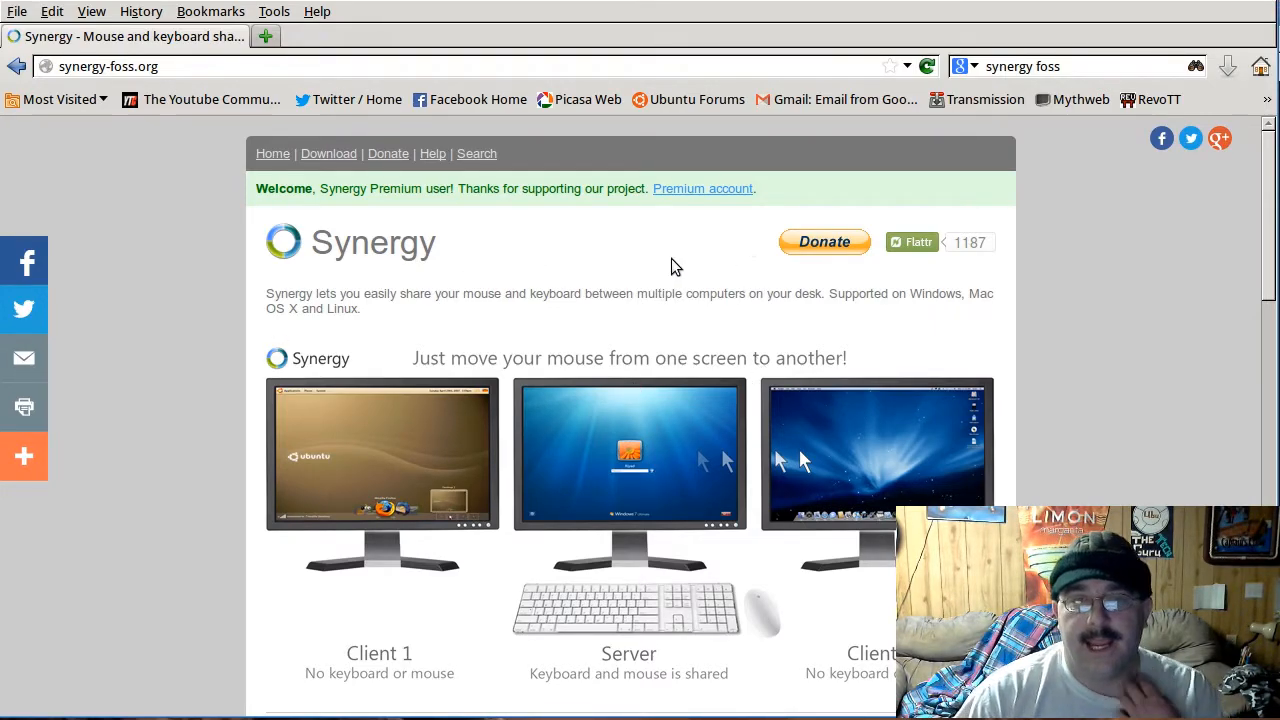
scroll(598, 378, down, 3)
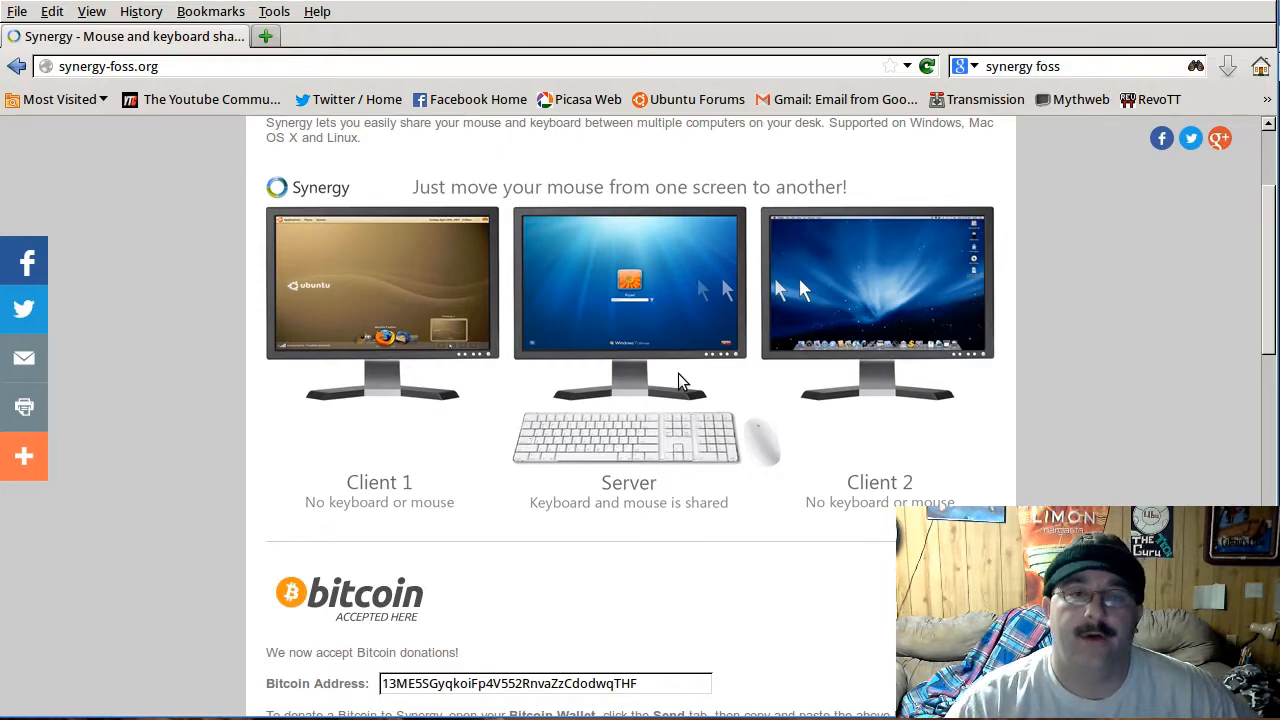
scroll(716, 400, up, 2)
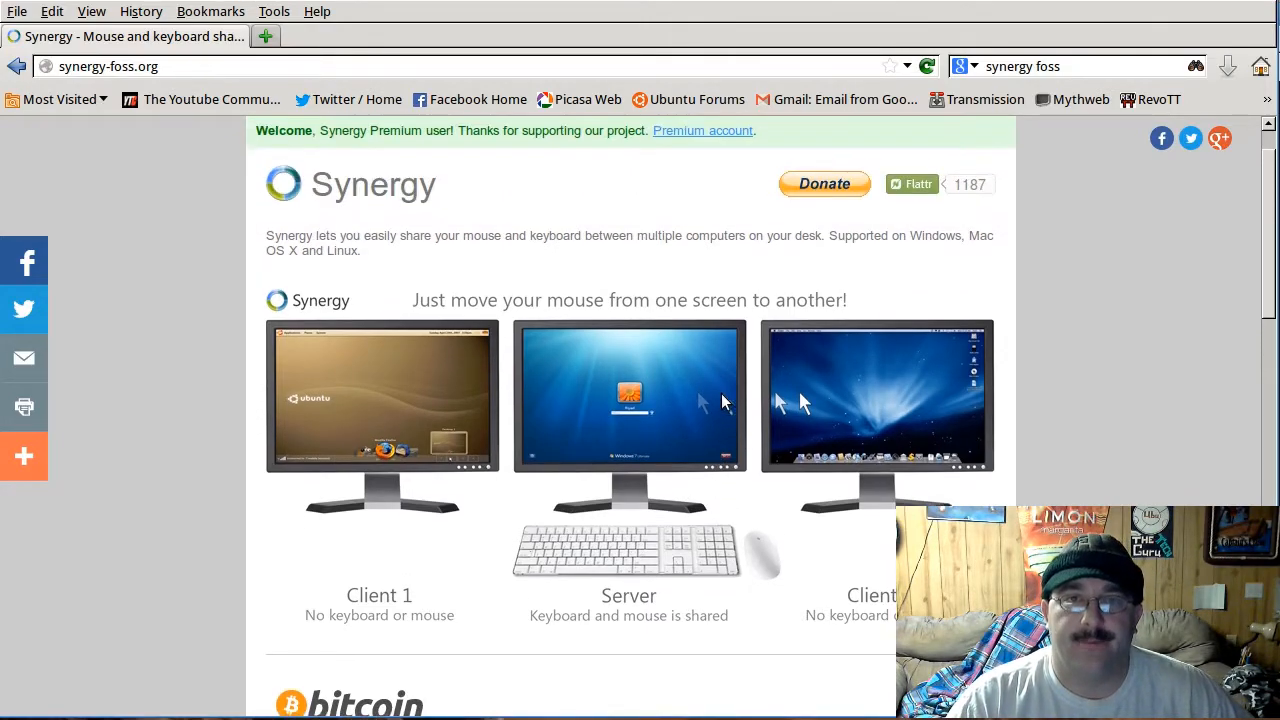
scroll(722, 401, up, 1)
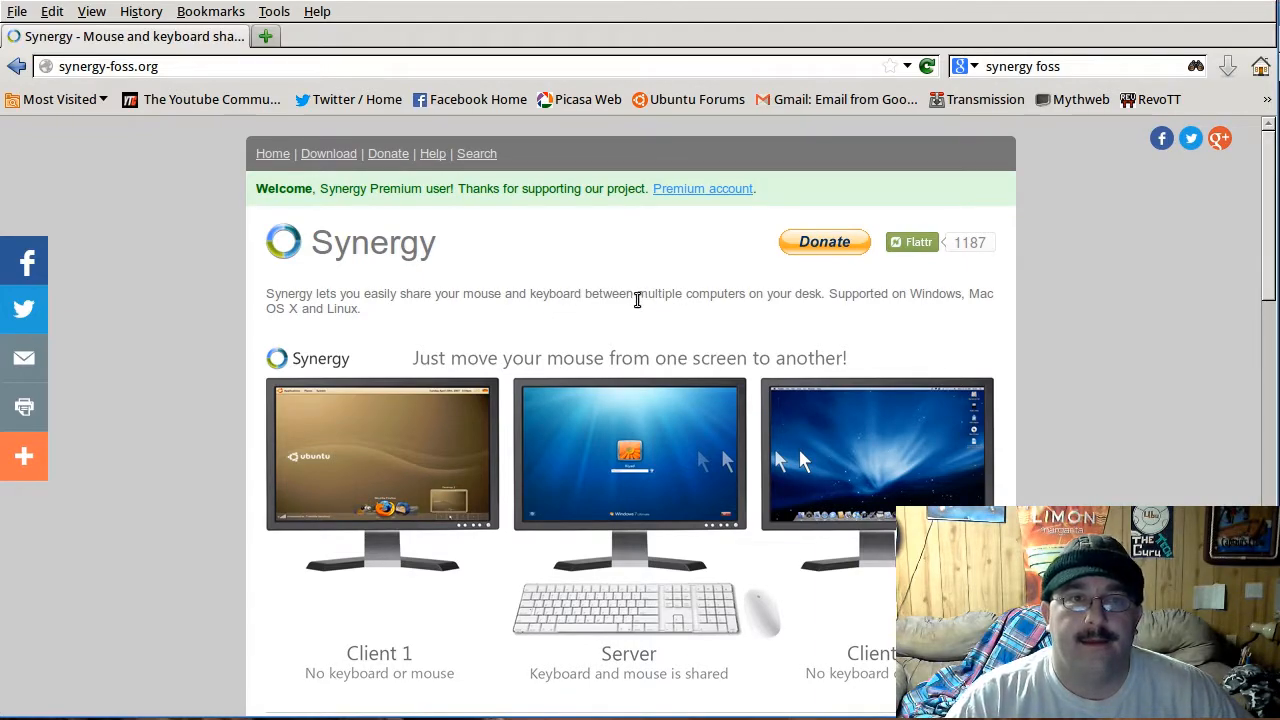
Step: Go to the Synergy download page, read through the donation appeal, and continue to the download list without donating
click(339, 155)
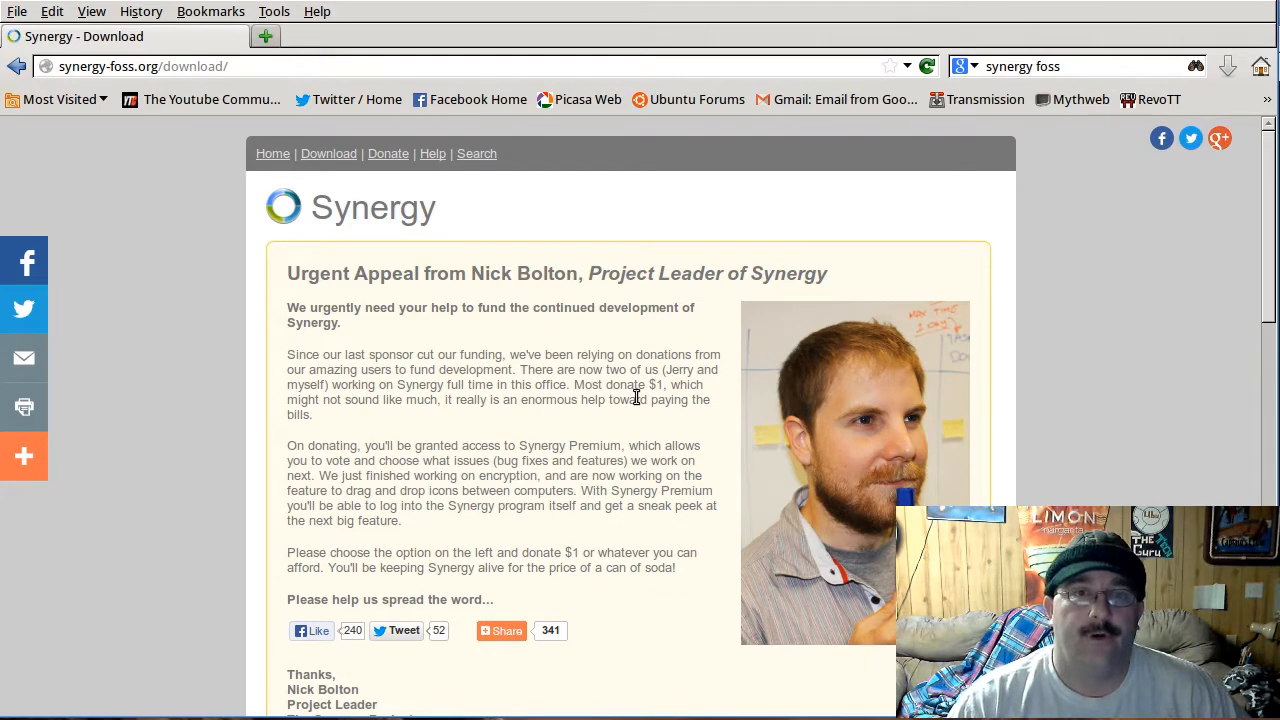
scroll(617, 366, down, 3)
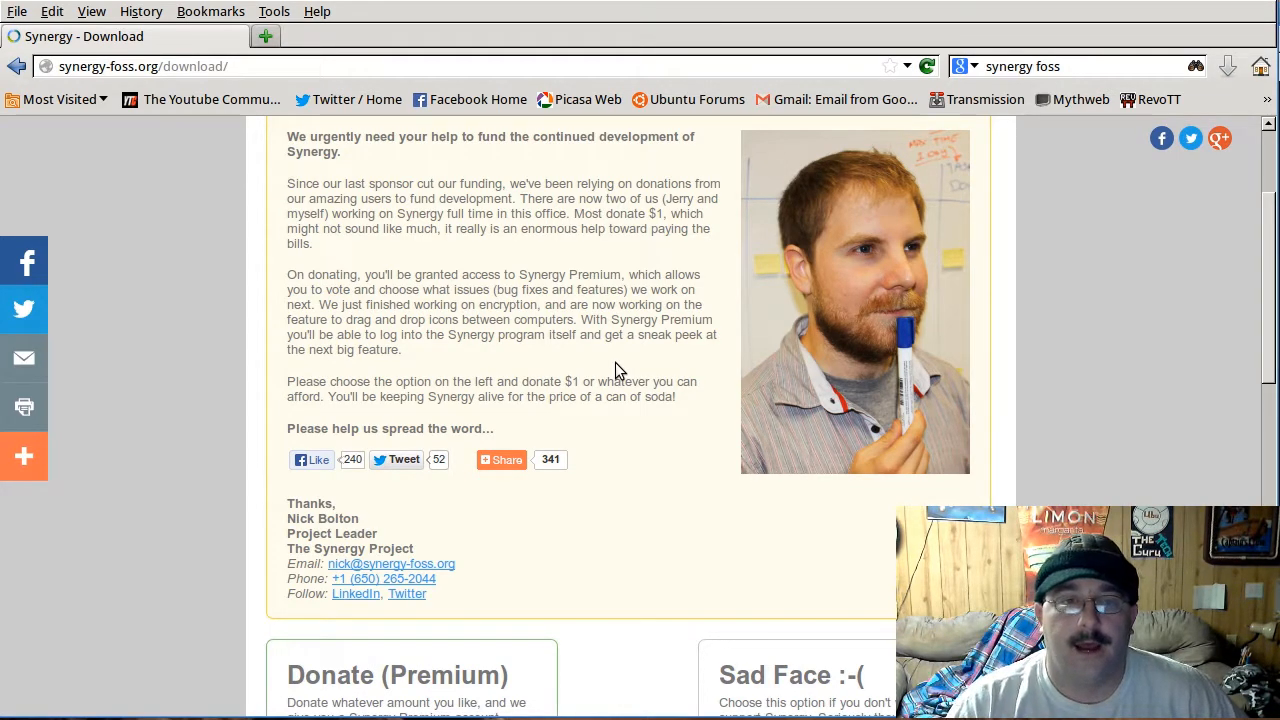
scroll(670, 366, down, 2)
scroll(625, 340, down, 3)
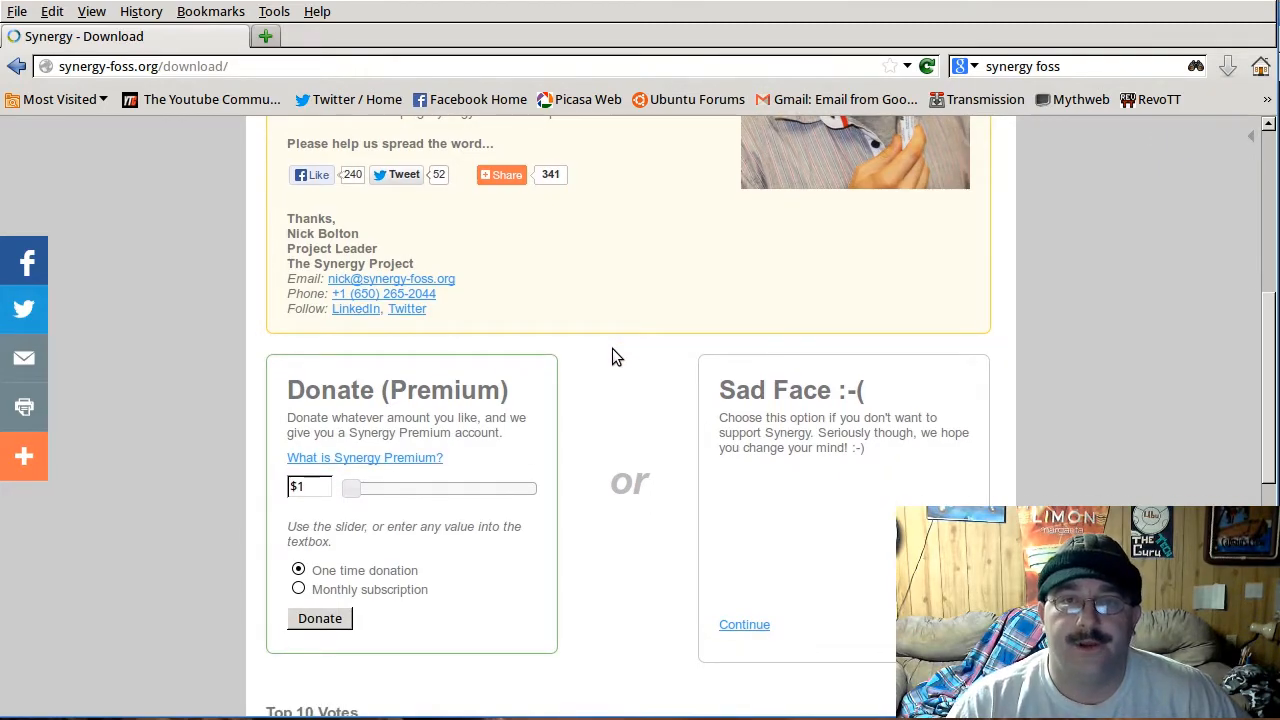
scroll(613, 350, down, 1)
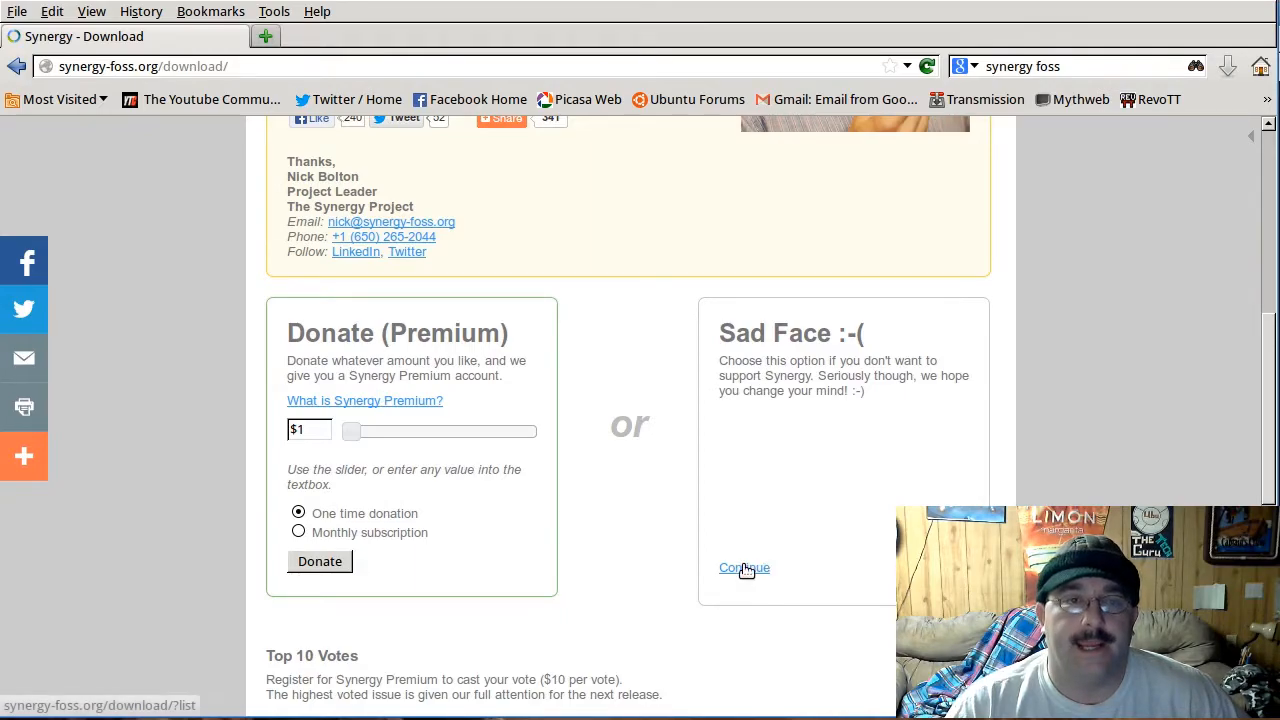
scroll(409, 586, down, 5)
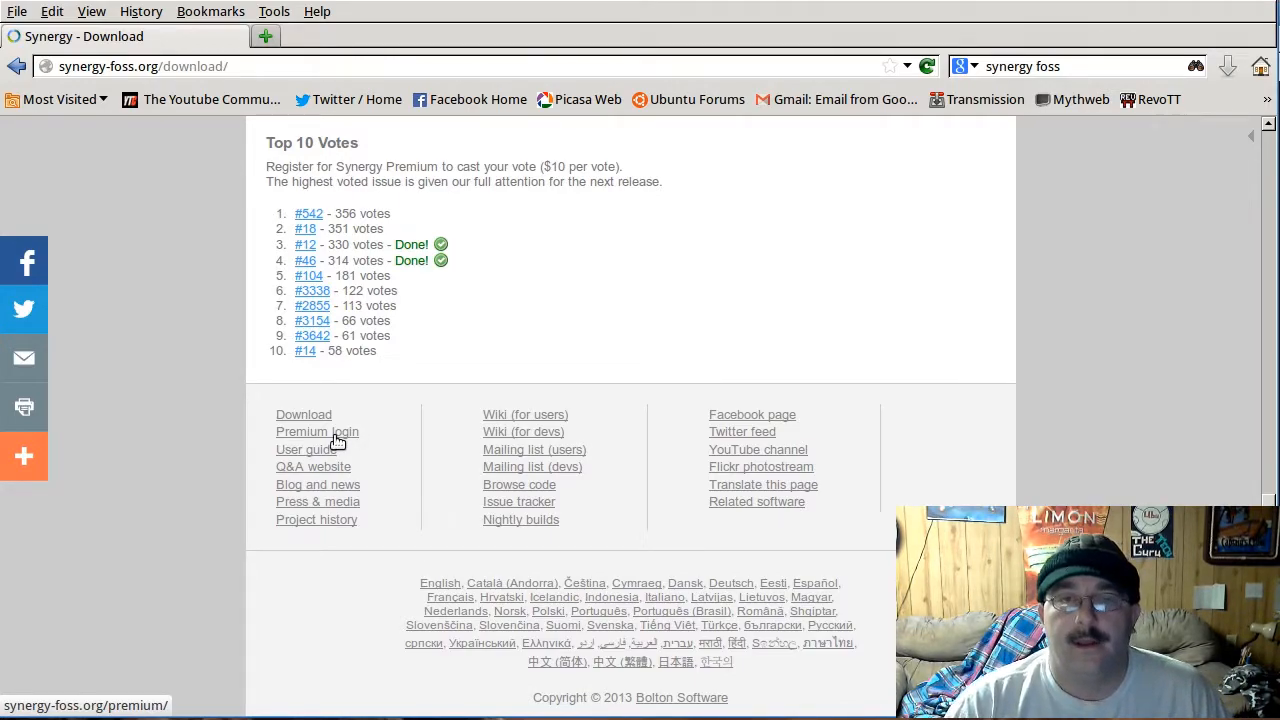
scroll(665, 432, up, 4)
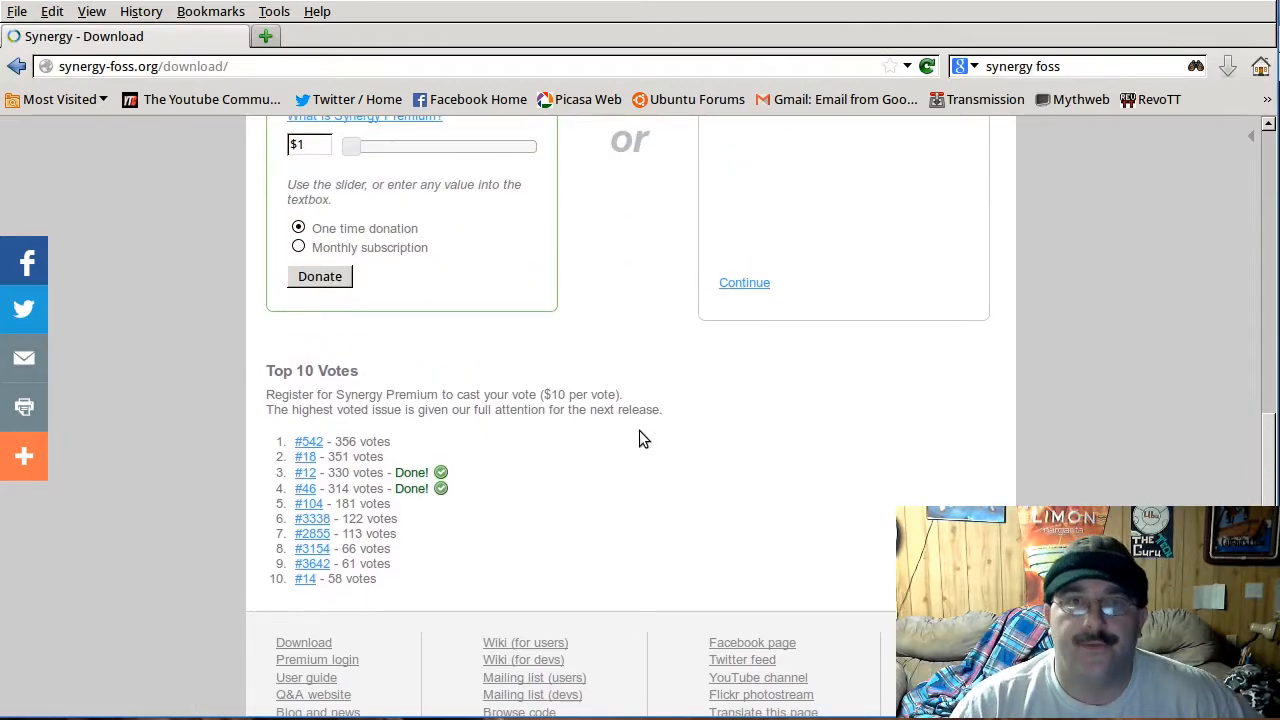
scroll(645, 431, up, 3)
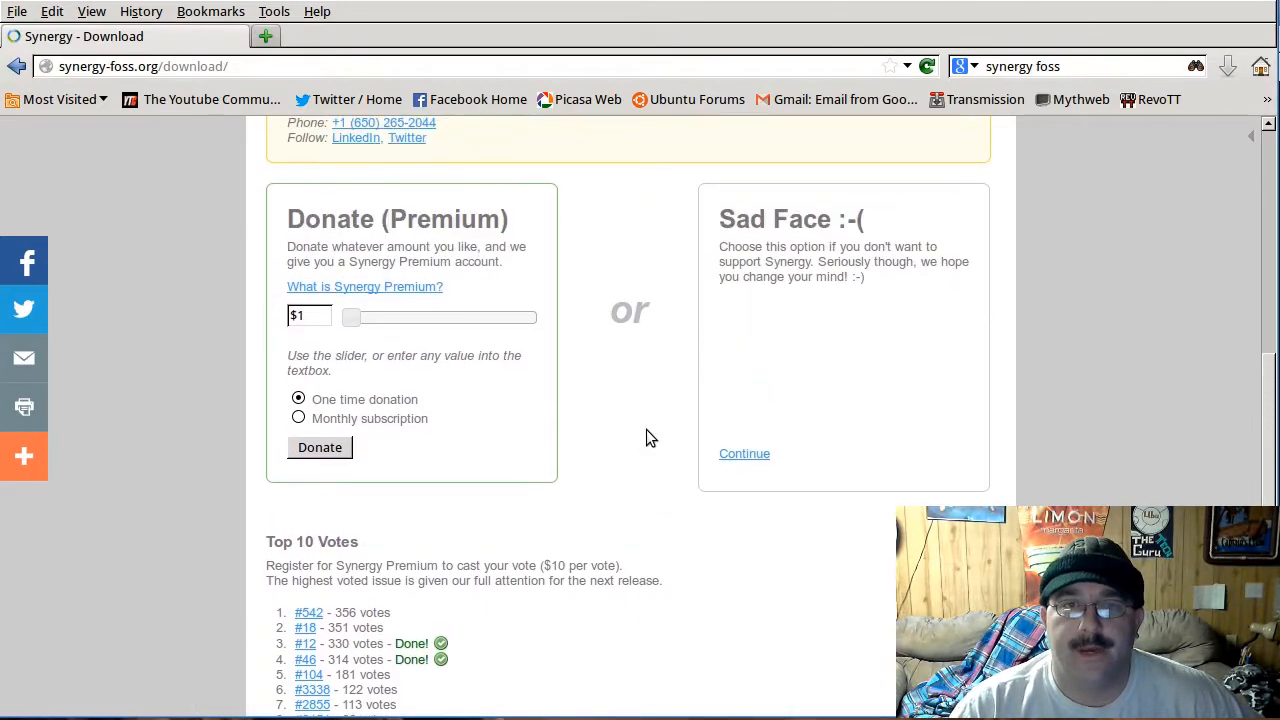
click(757, 458)
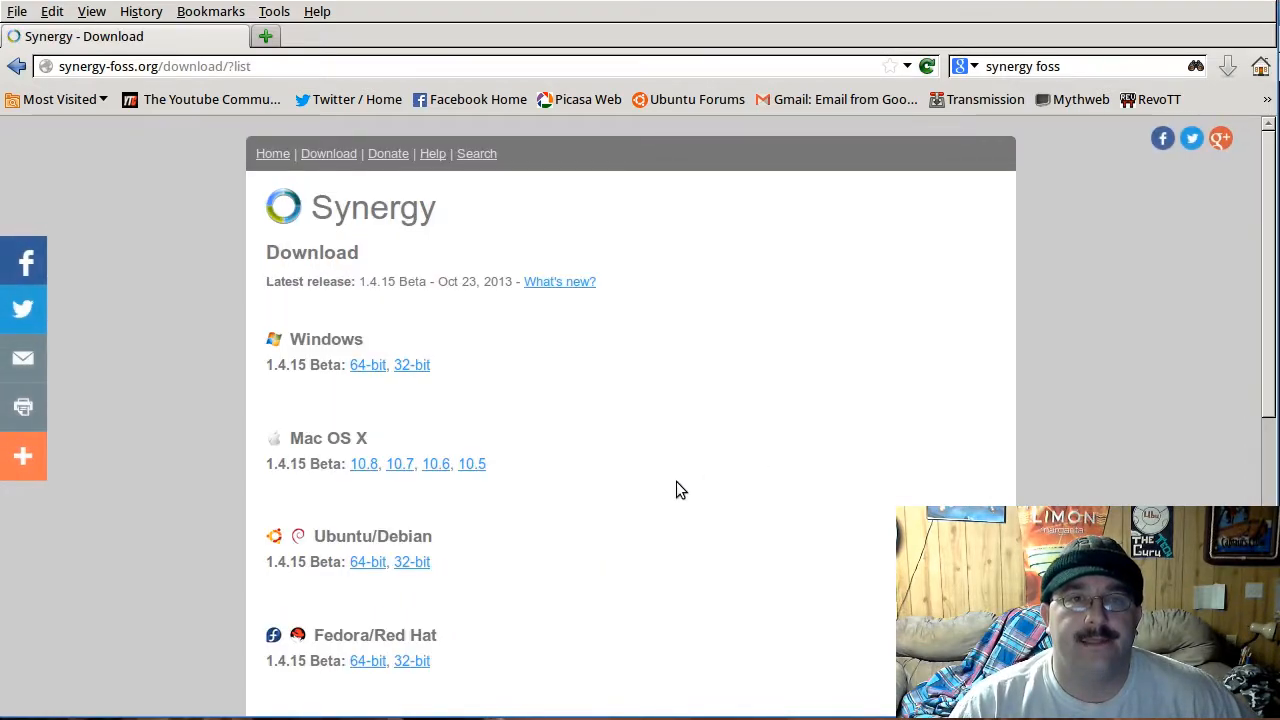
Step: Choose the 64-bit Ubuntu/Debian build of Synergy 1.4.15 Beta from the download list
scroll(676, 481, down, 2)
scroll(674, 489, up, 2)
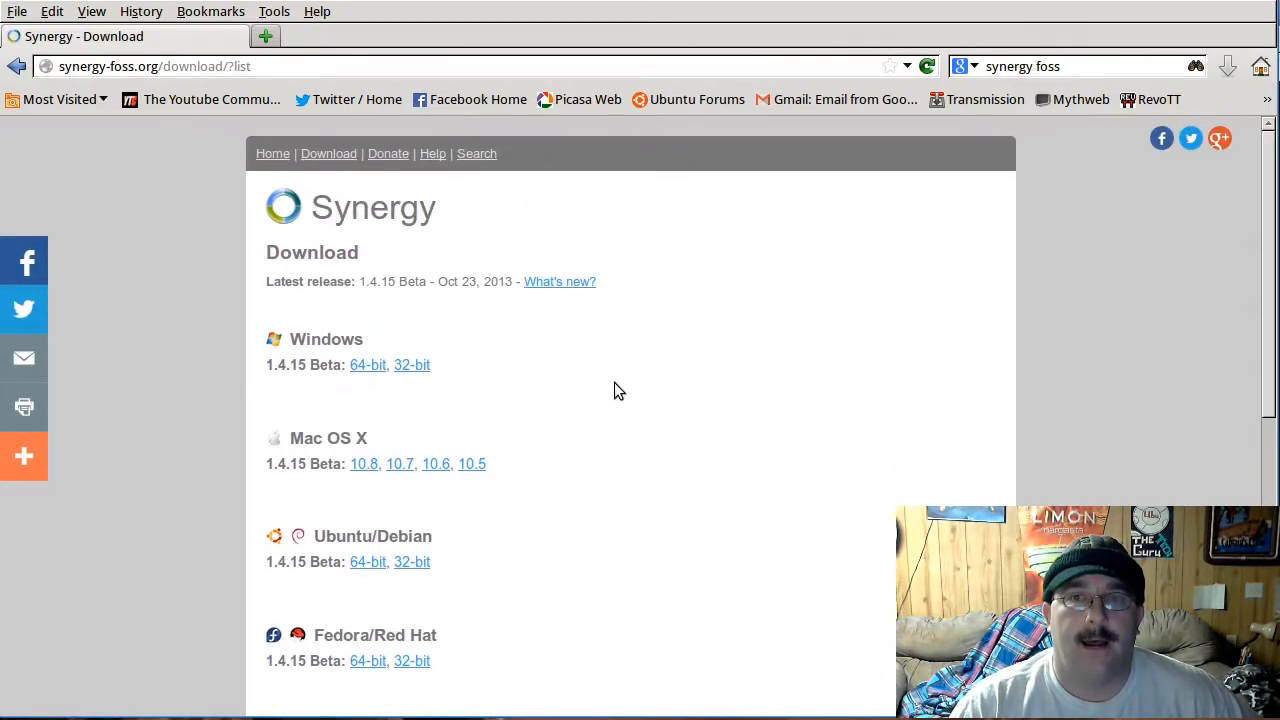
scroll(614, 388, down, 3)
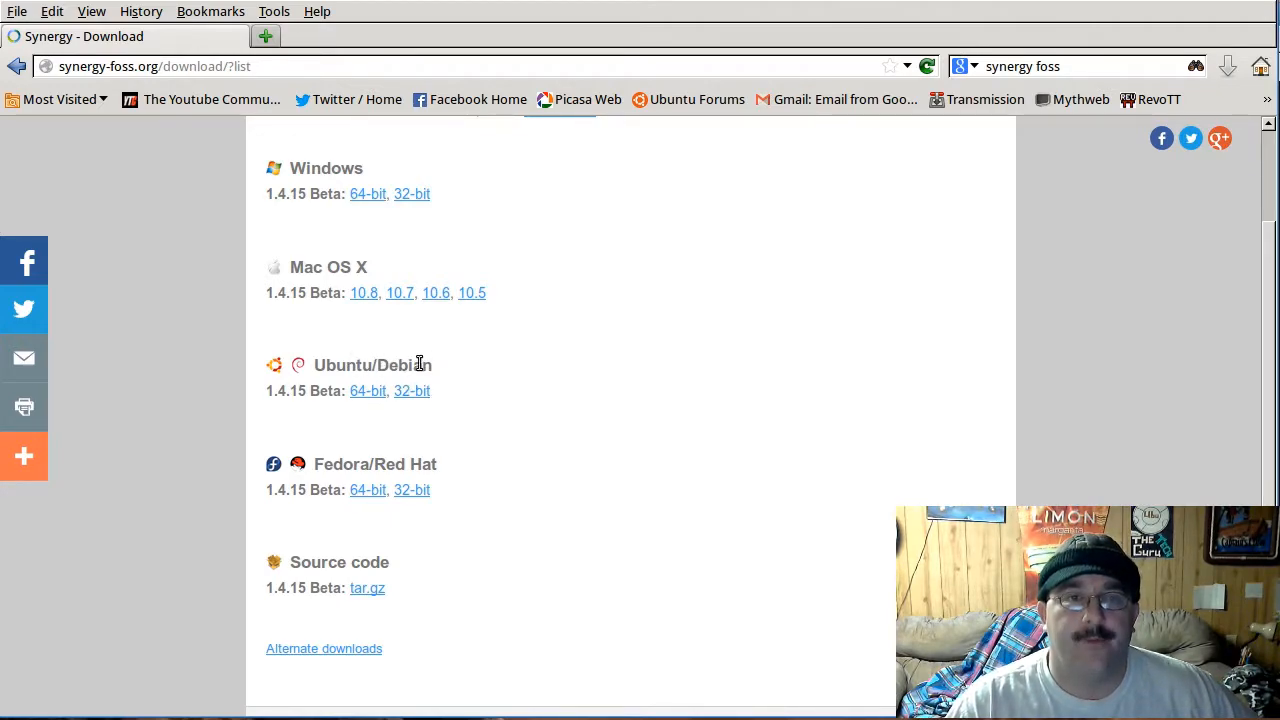
click(367, 397)
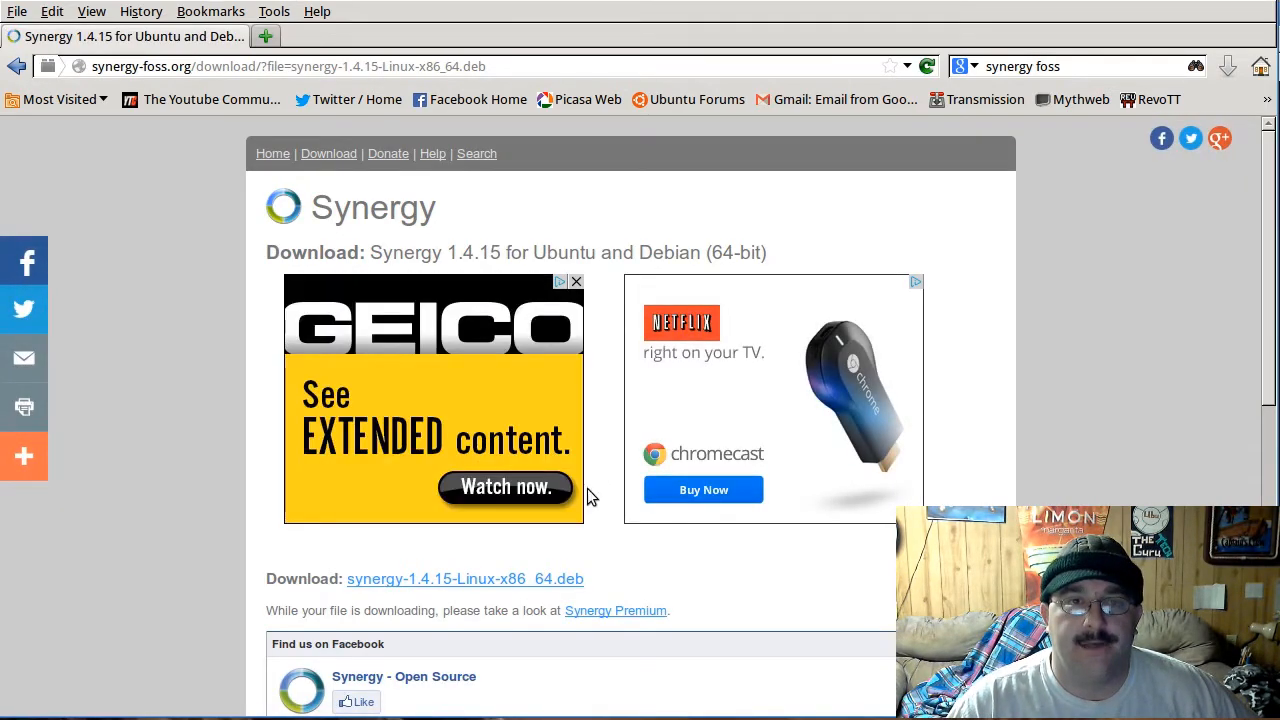
Step: Download synergy-1.4.15-Linux-x86_64.deb and save the file
scroll(585, 550, down, 3)
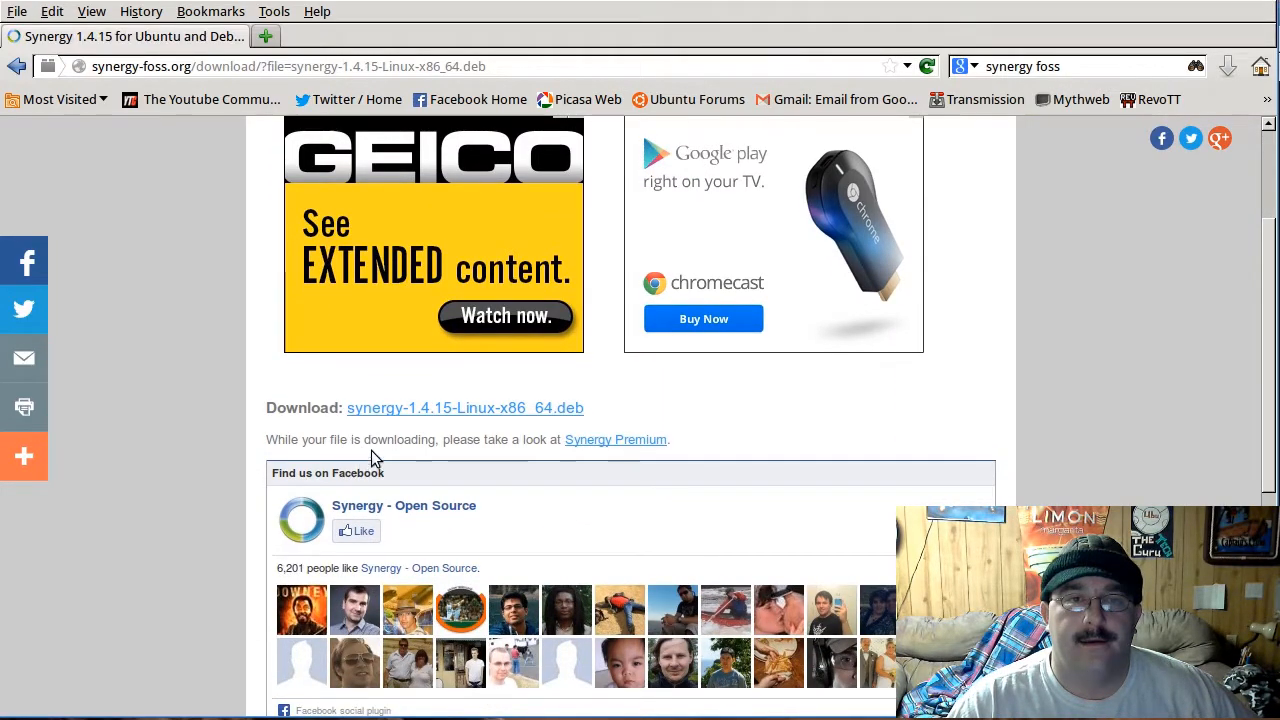
scroll(314, 462, up, 3)
scroll(314, 462, down, 2)
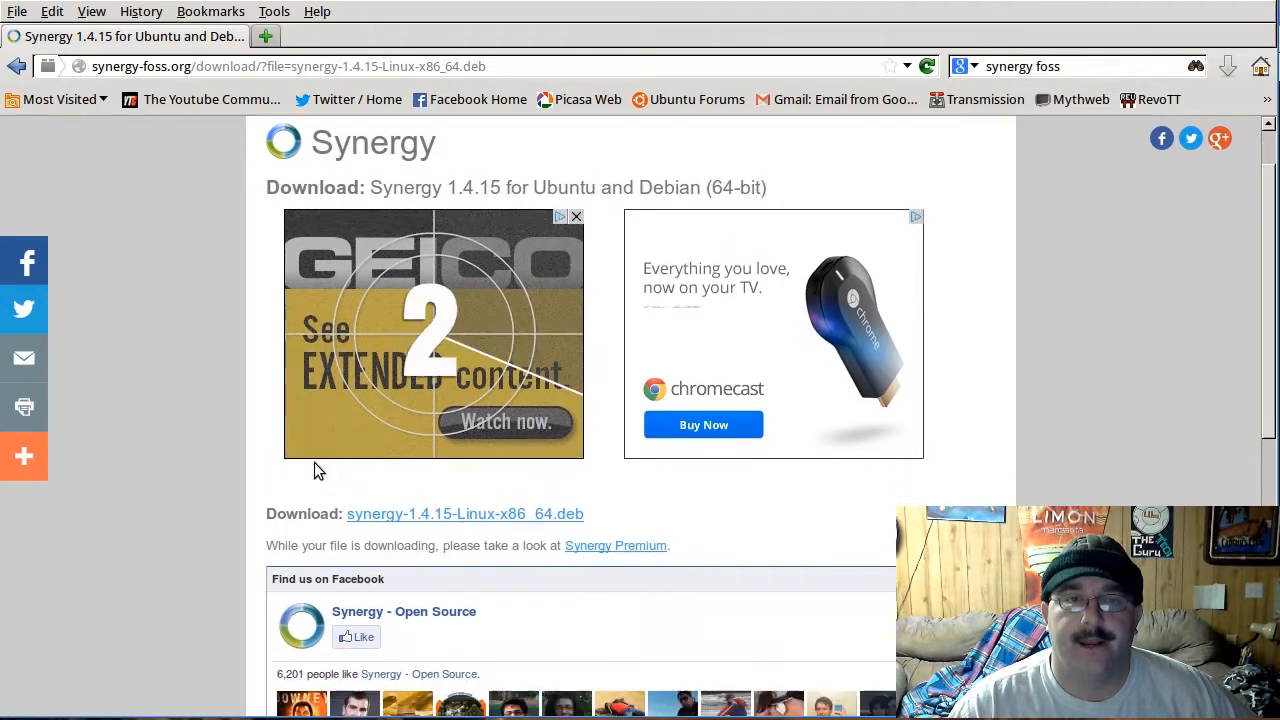
click(458, 464)
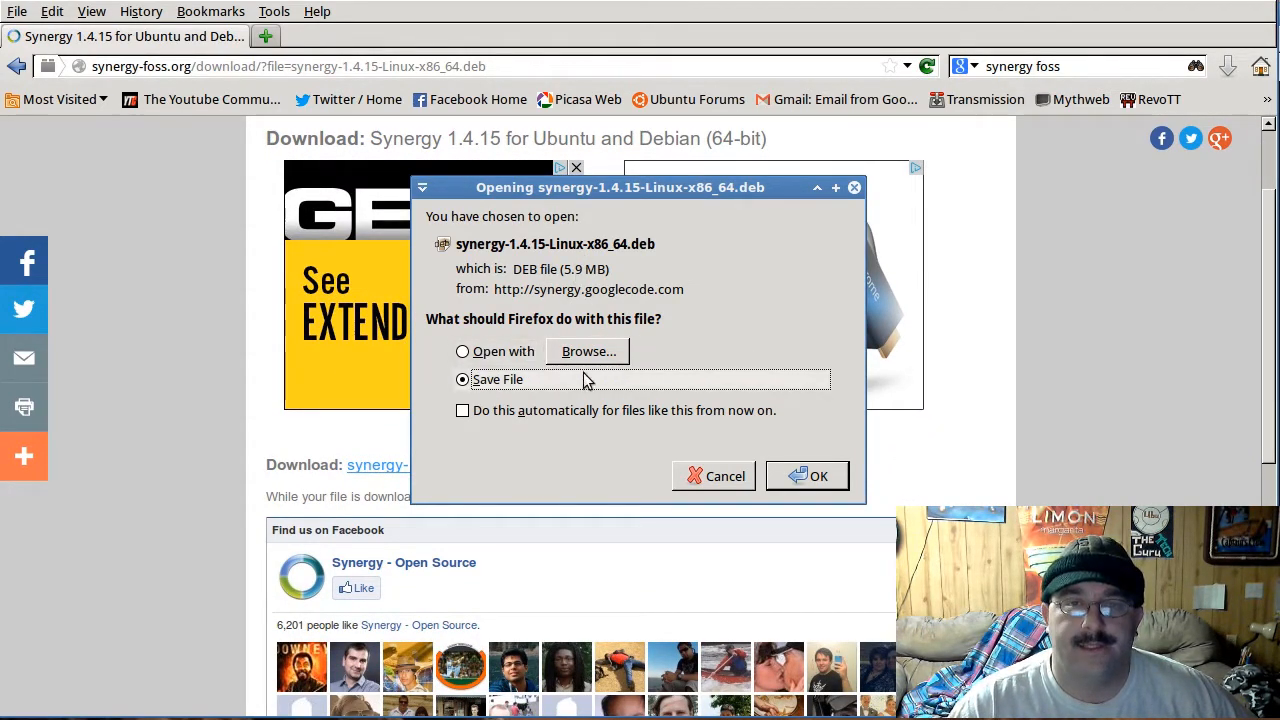
click(828, 480)
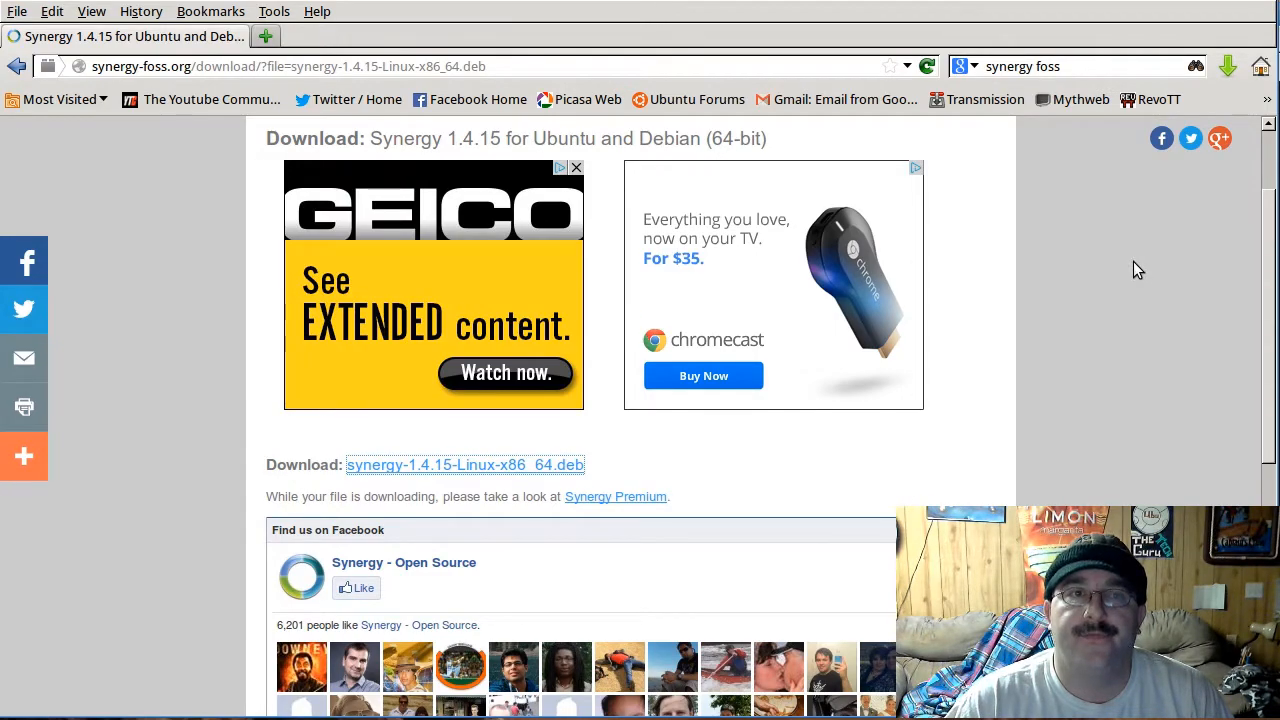
Step: Show the browser's downloads and open synergy-1.4.15-Linux-x86_64.deb in Ubuntu Software Center, moving its window fully into view
click(266, 36)
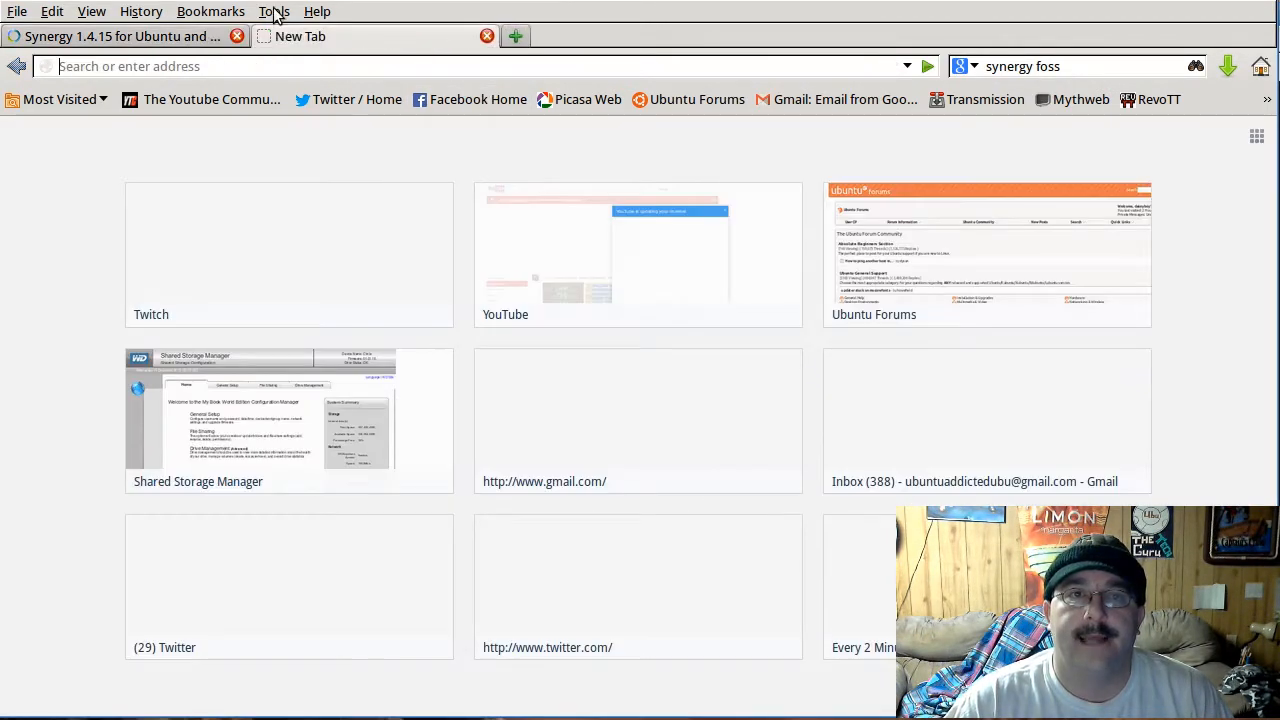
click(487, 36)
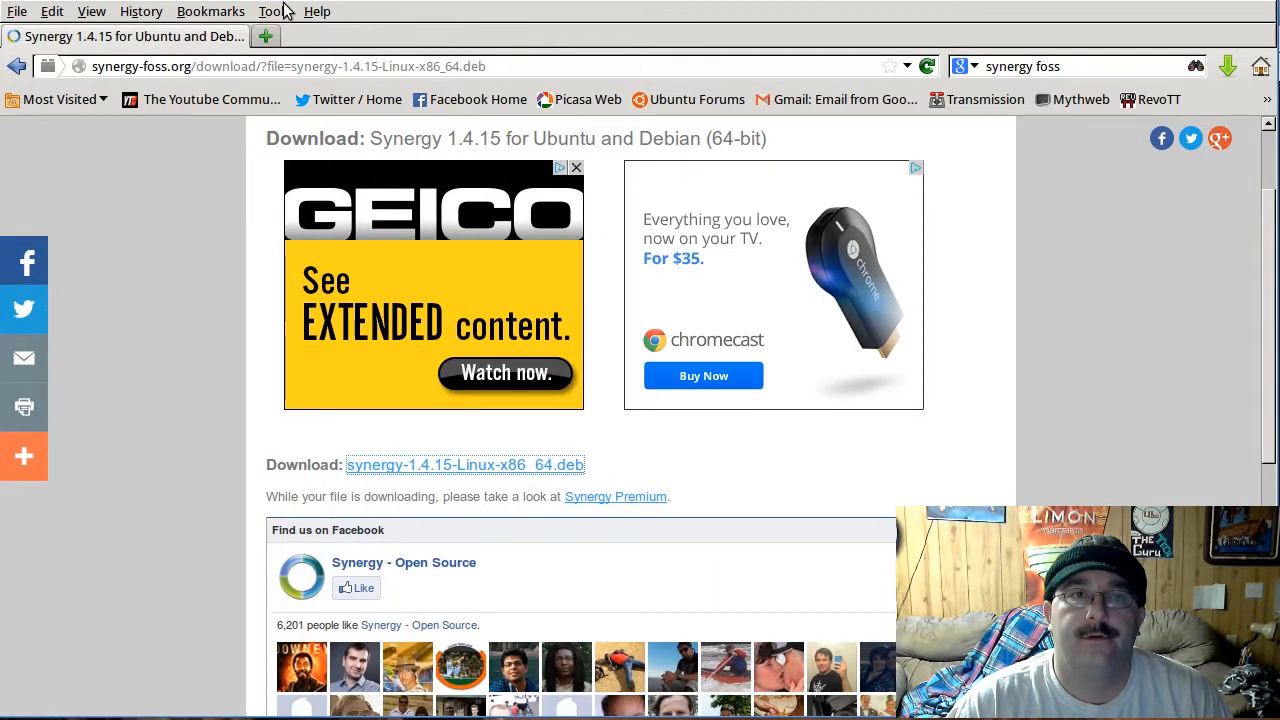
click(283, 11)
click(312, 35)
drag(358, 483, 550, 104)
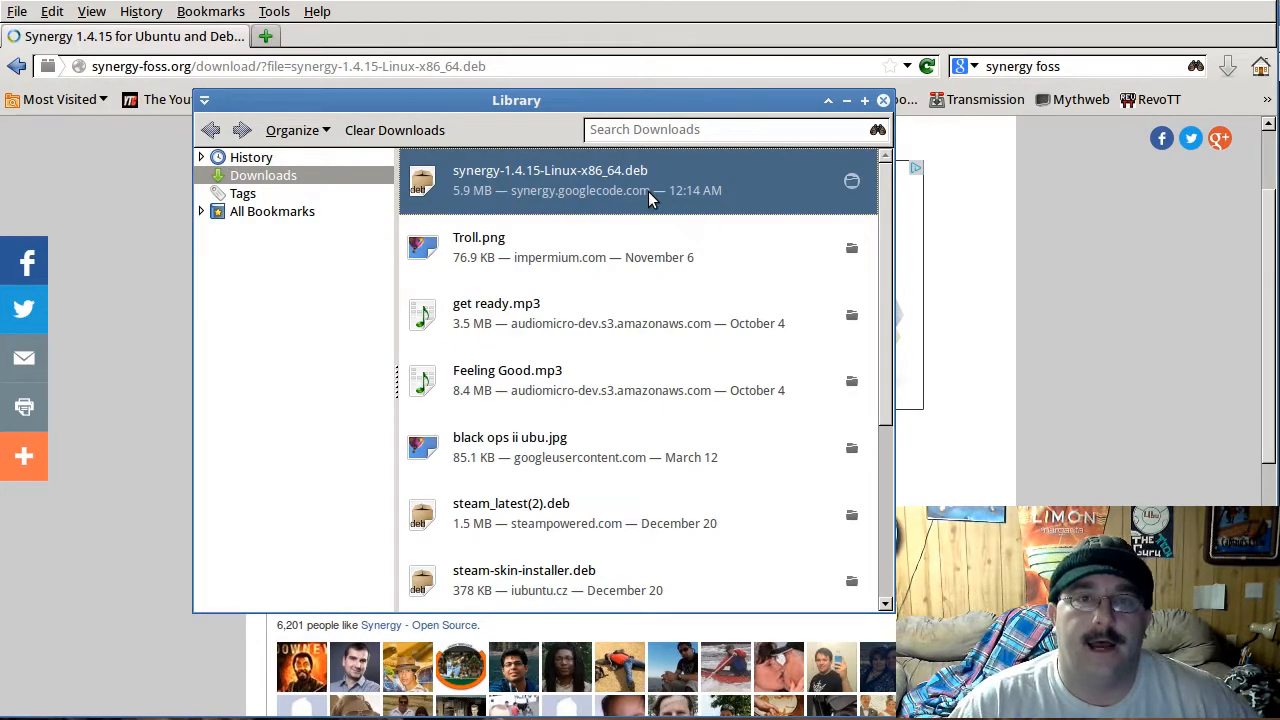
double_click(573, 187)
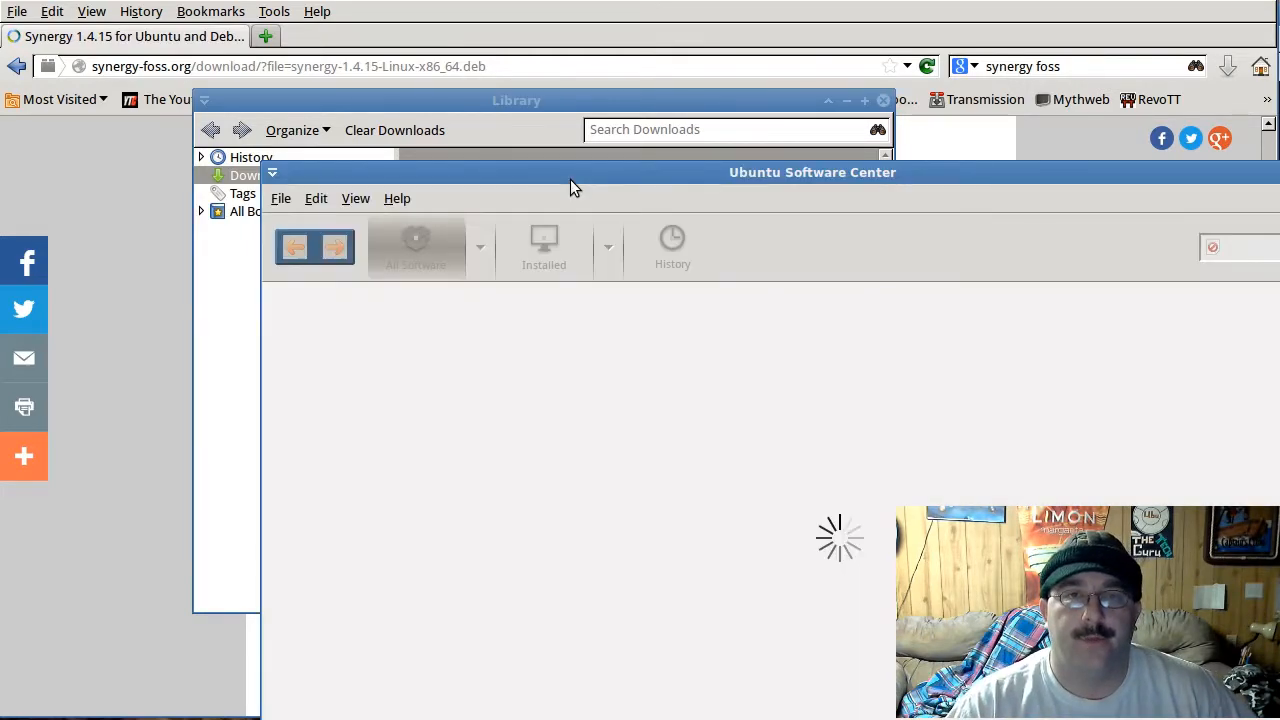
drag(571, 172, 388, 24)
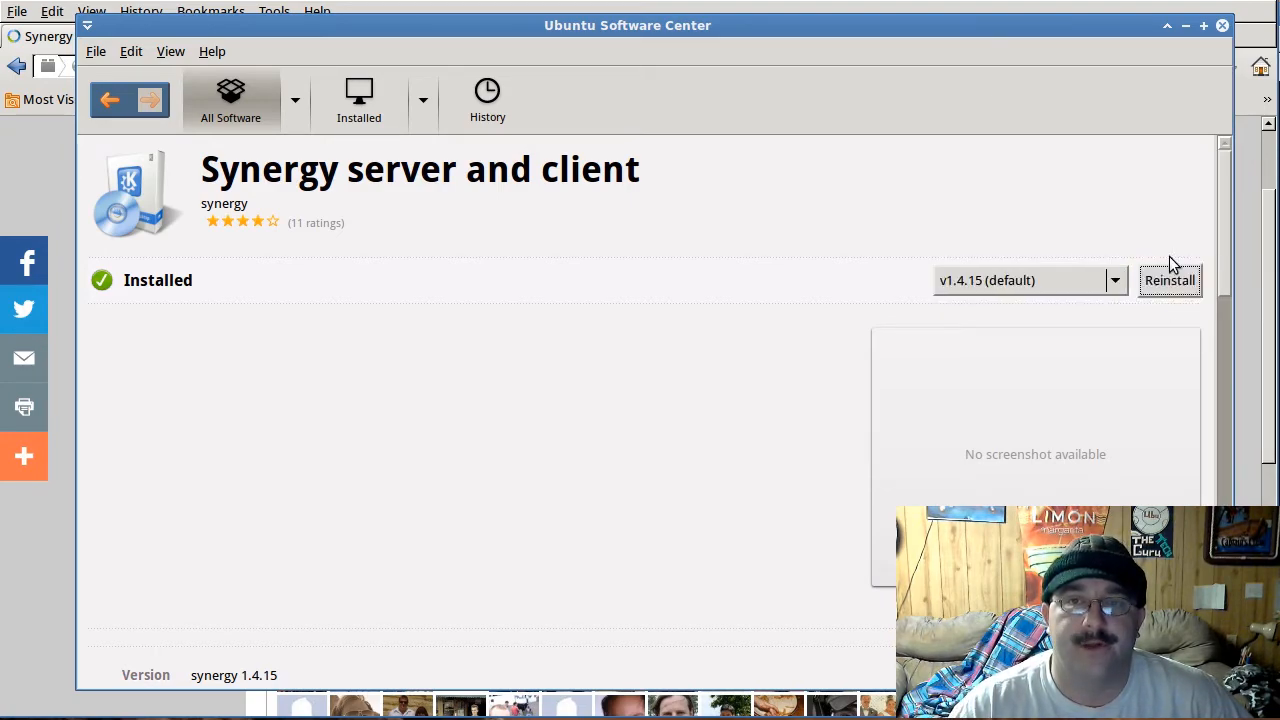
Step: Check which Synergy versions are offered, keep v1.4.15 (default), and close Ubuntu Software Center and the downloads window
click(1115, 281)
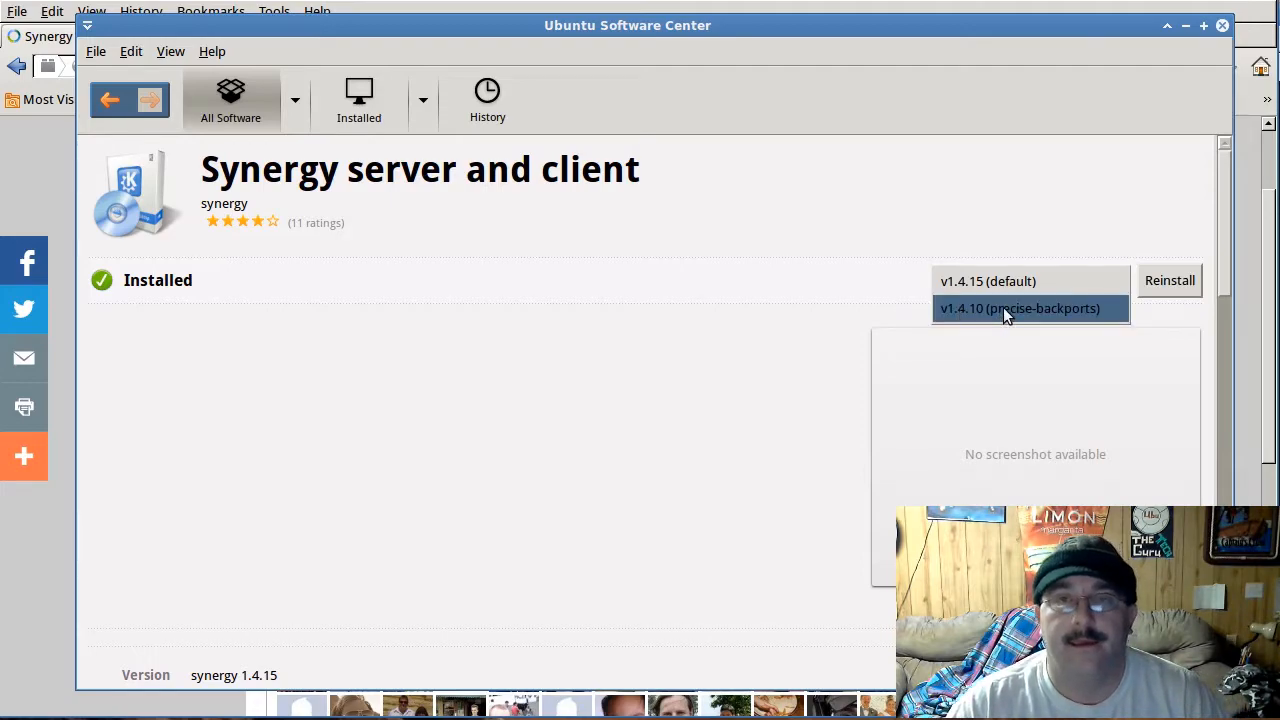
click(897, 312)
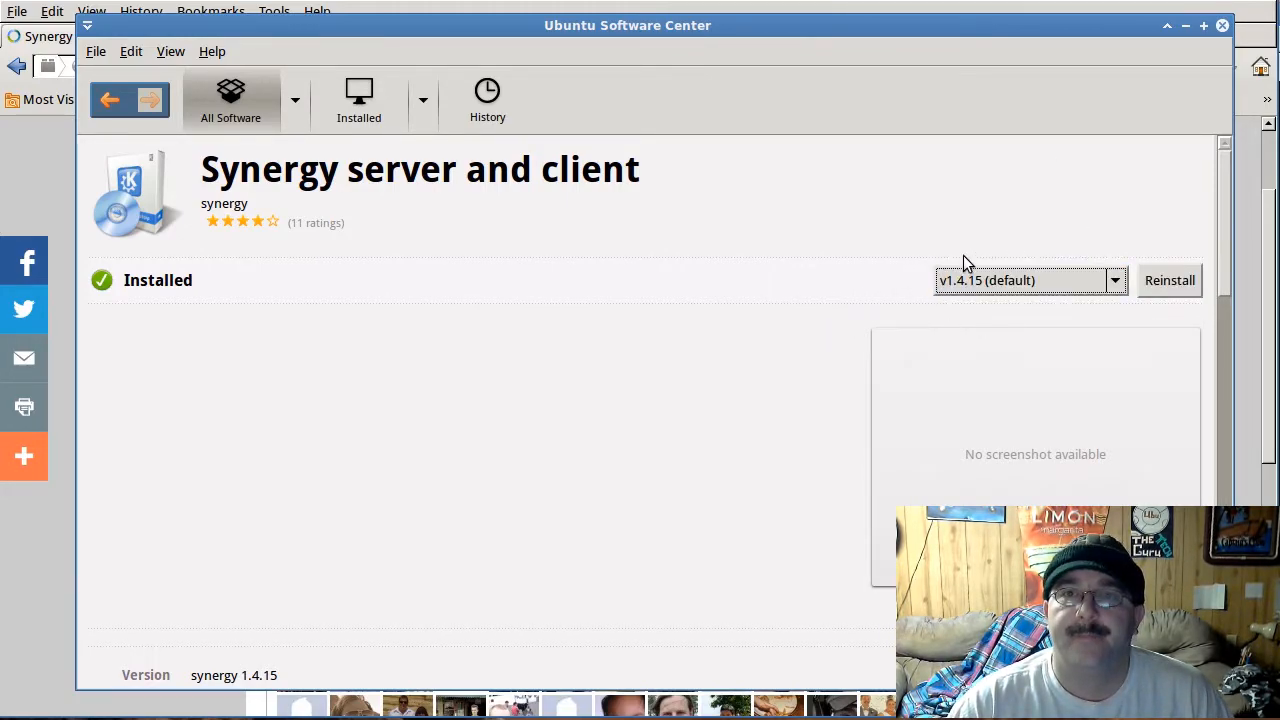
click(1223, 27)
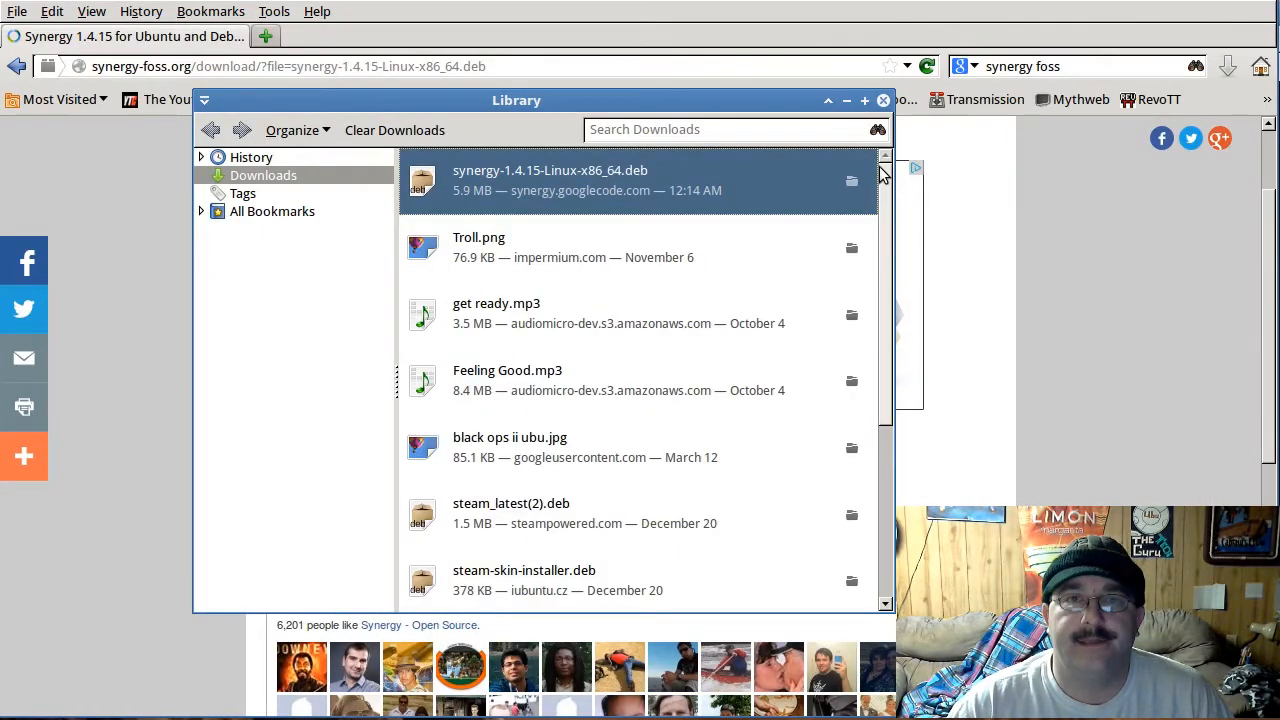
click(883, 100)
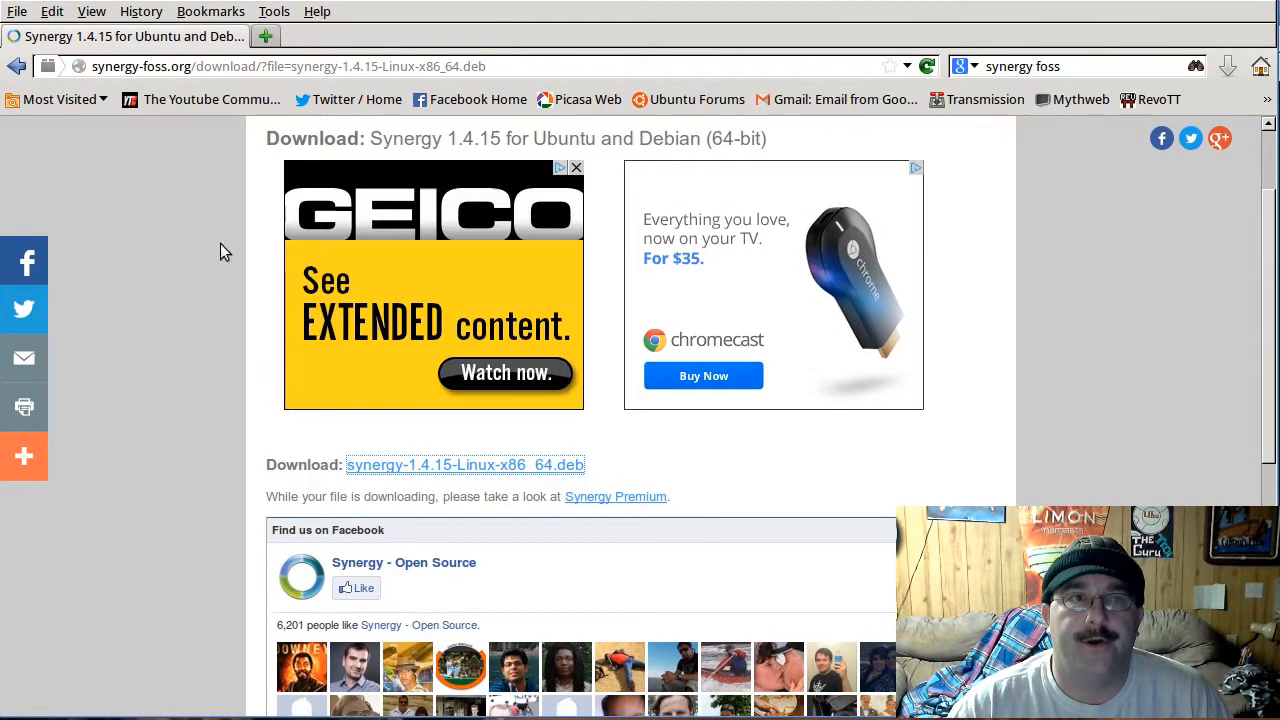
Step: Launch the installed Synergy application and move its window fully into view
key(alt+F1)
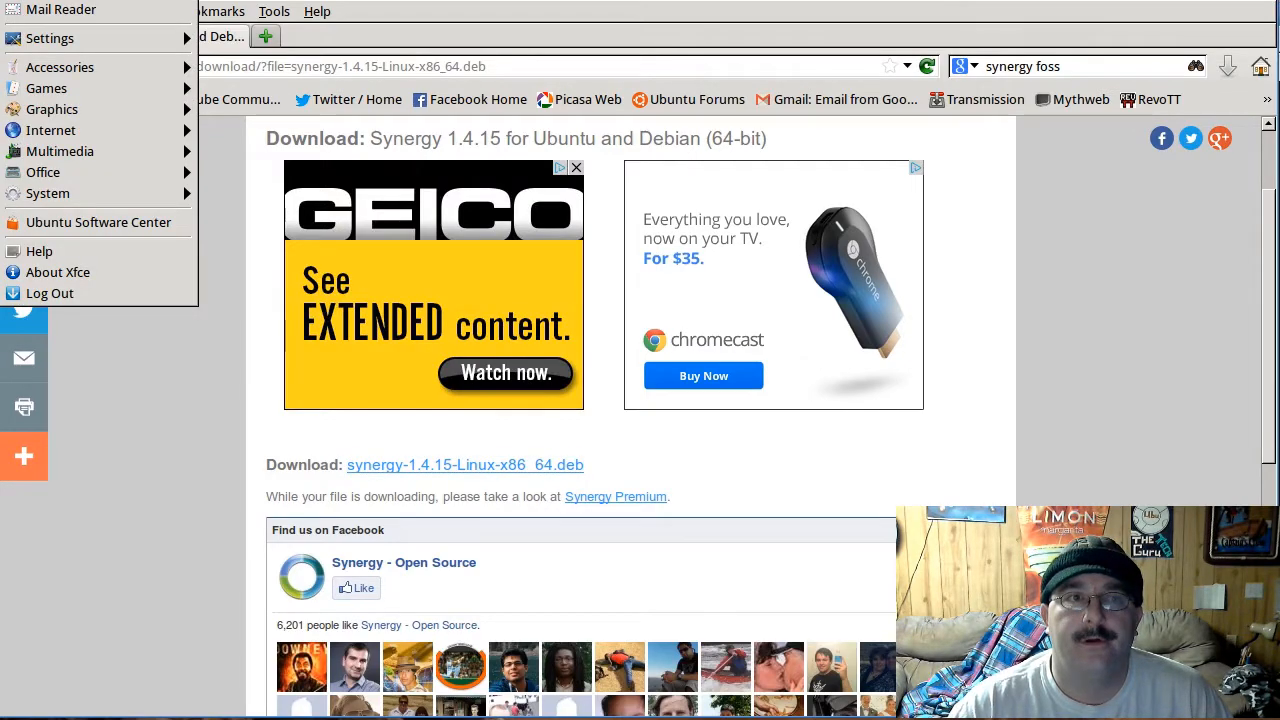
mouse_move(121, 63)
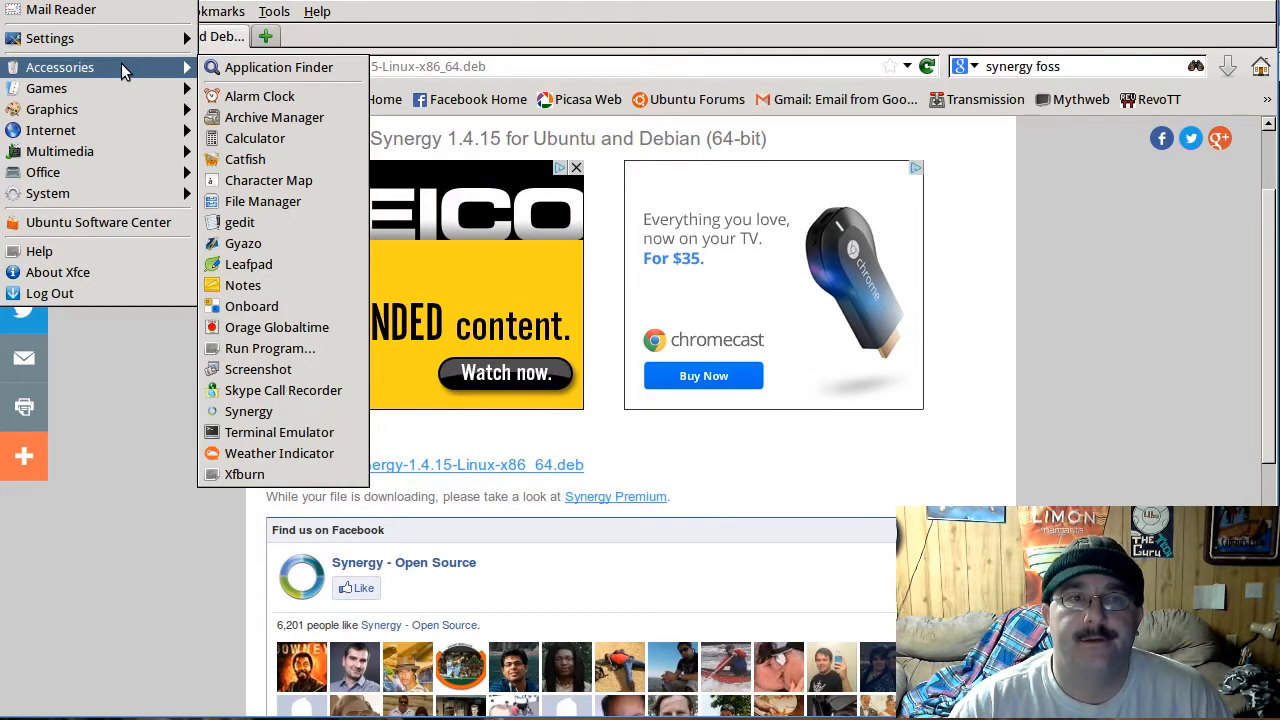
click(240, 412)
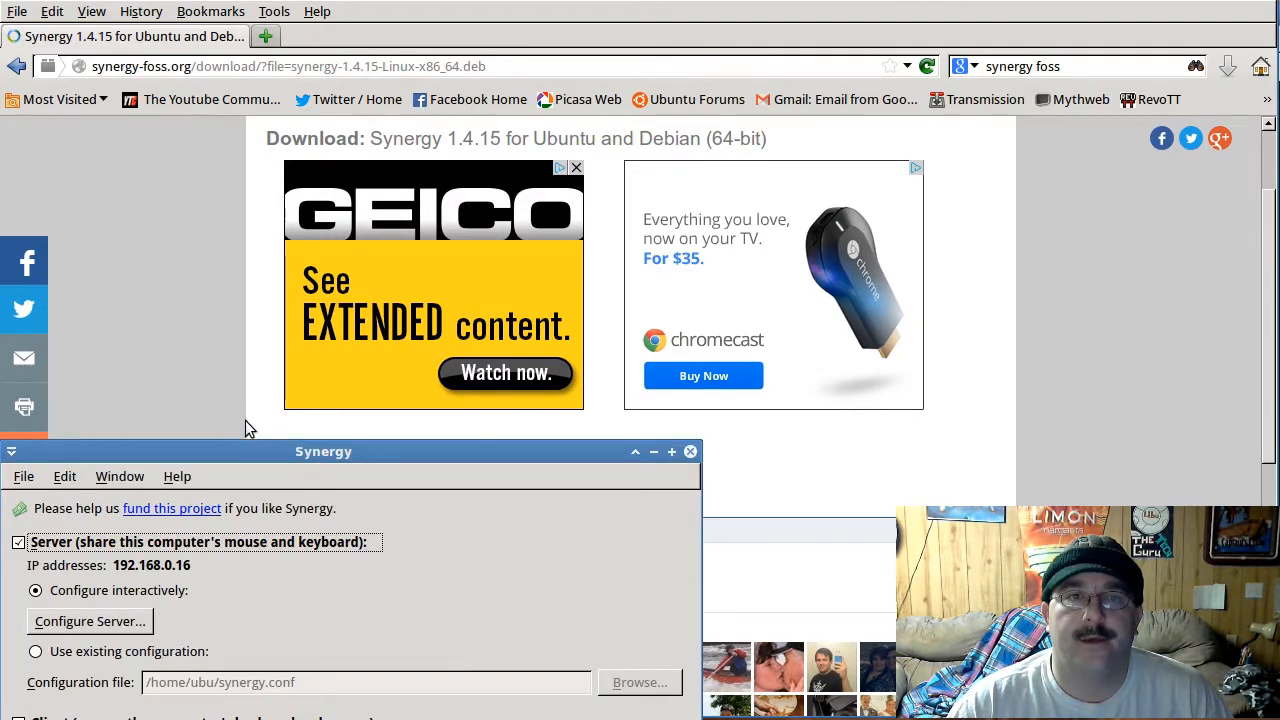
drag(284, 452, 399, 133)
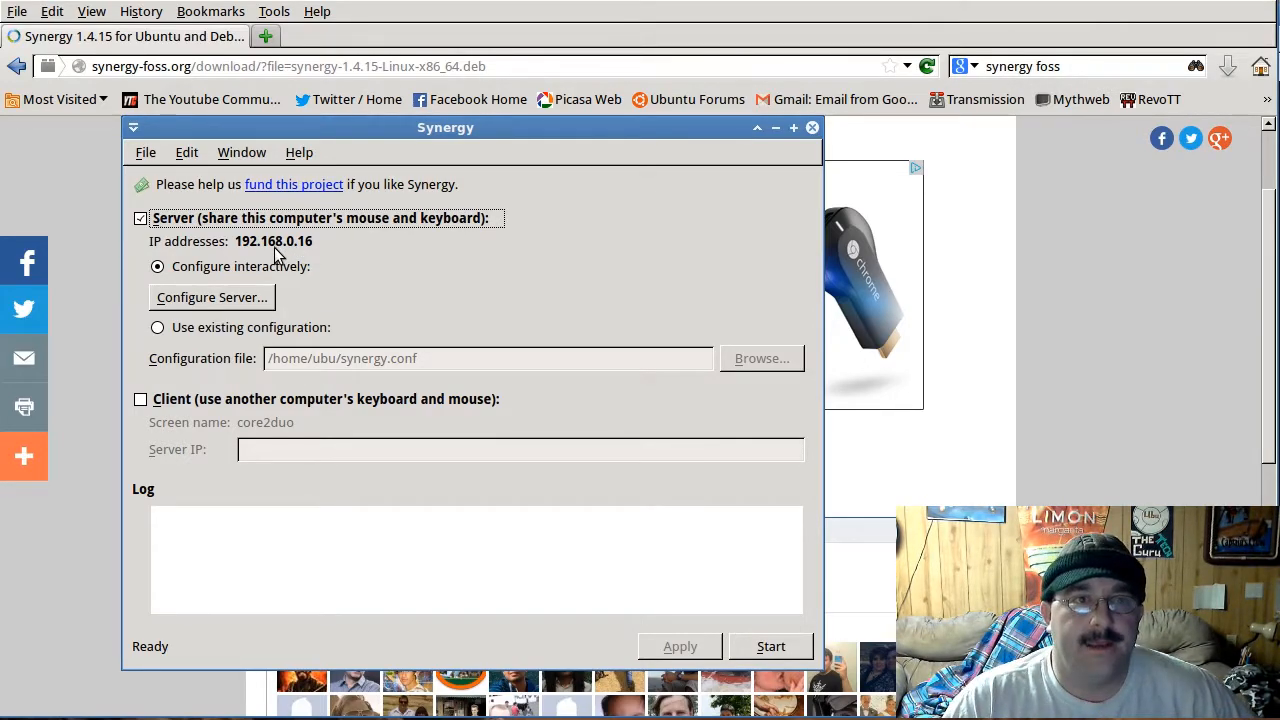
Step: Open Synergy's settings dialog
click(243, 155)
mouse_move(185, 155)
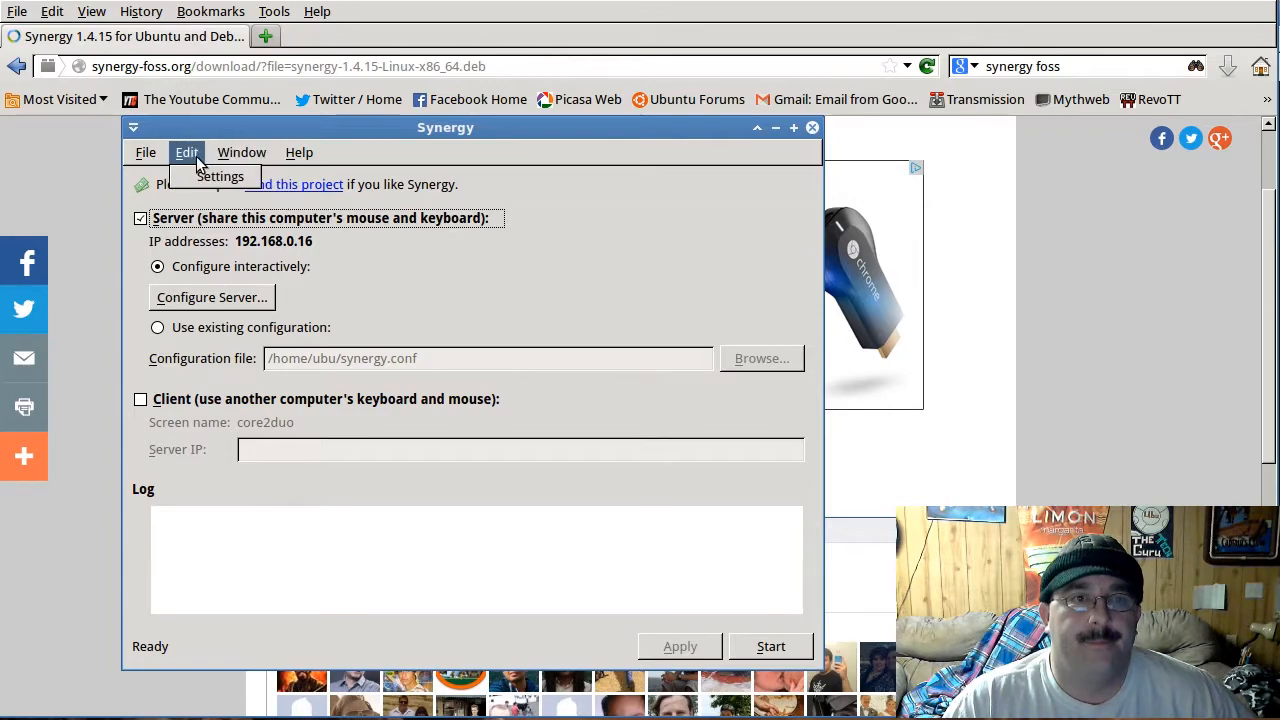
click(219, 177)
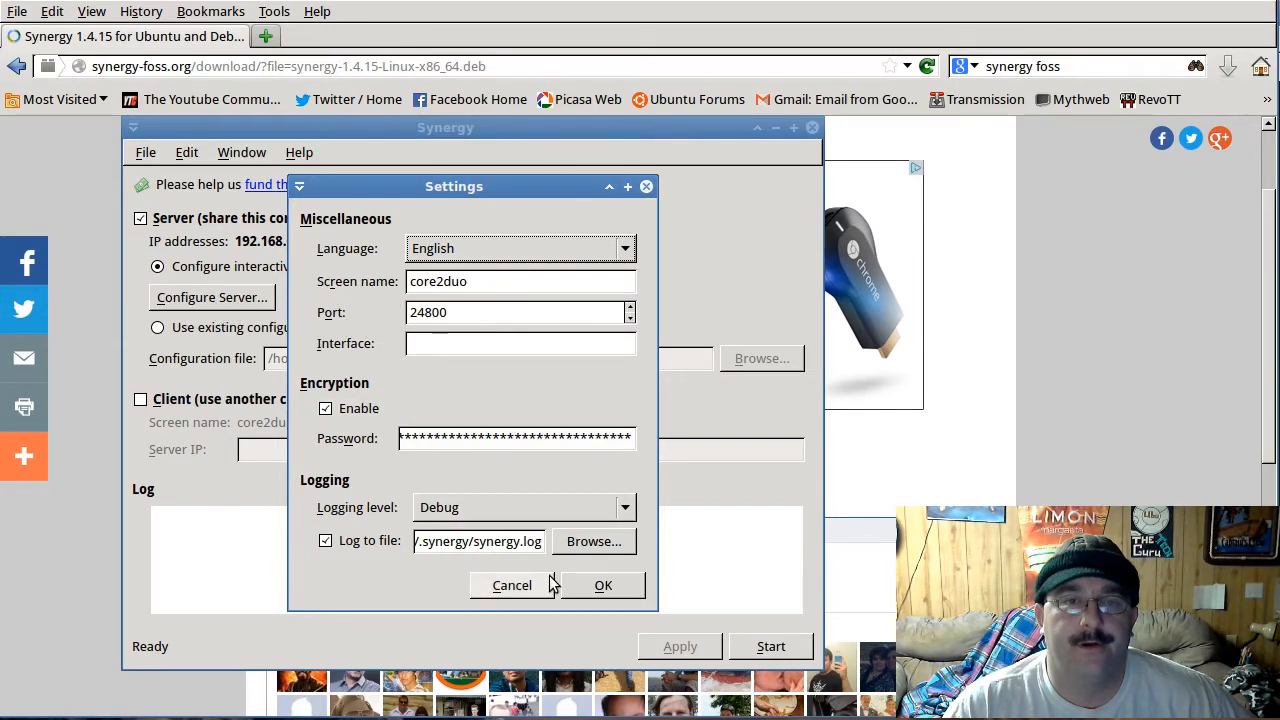
Step: Dismiss the settings dialog and review the server configuration's screen layout and advanced server settings, leaving without saving
click(508, 585)
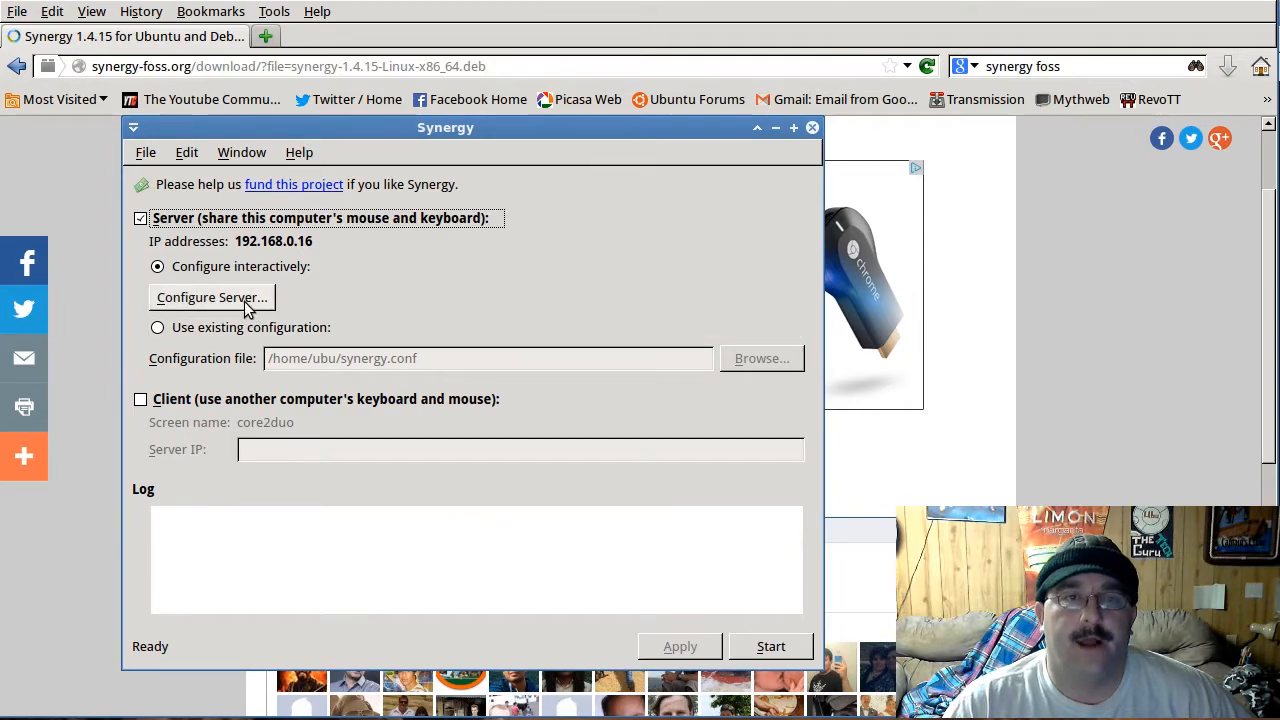
click(168, 303)
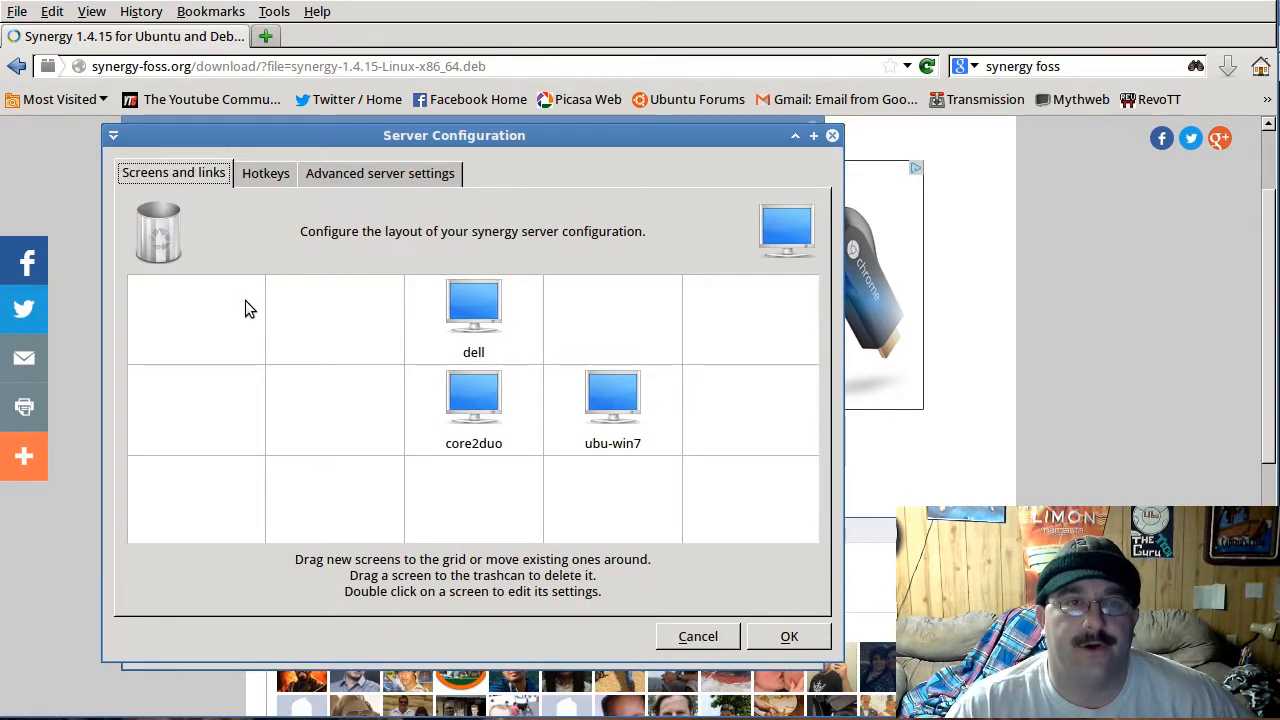
click(372, 174)
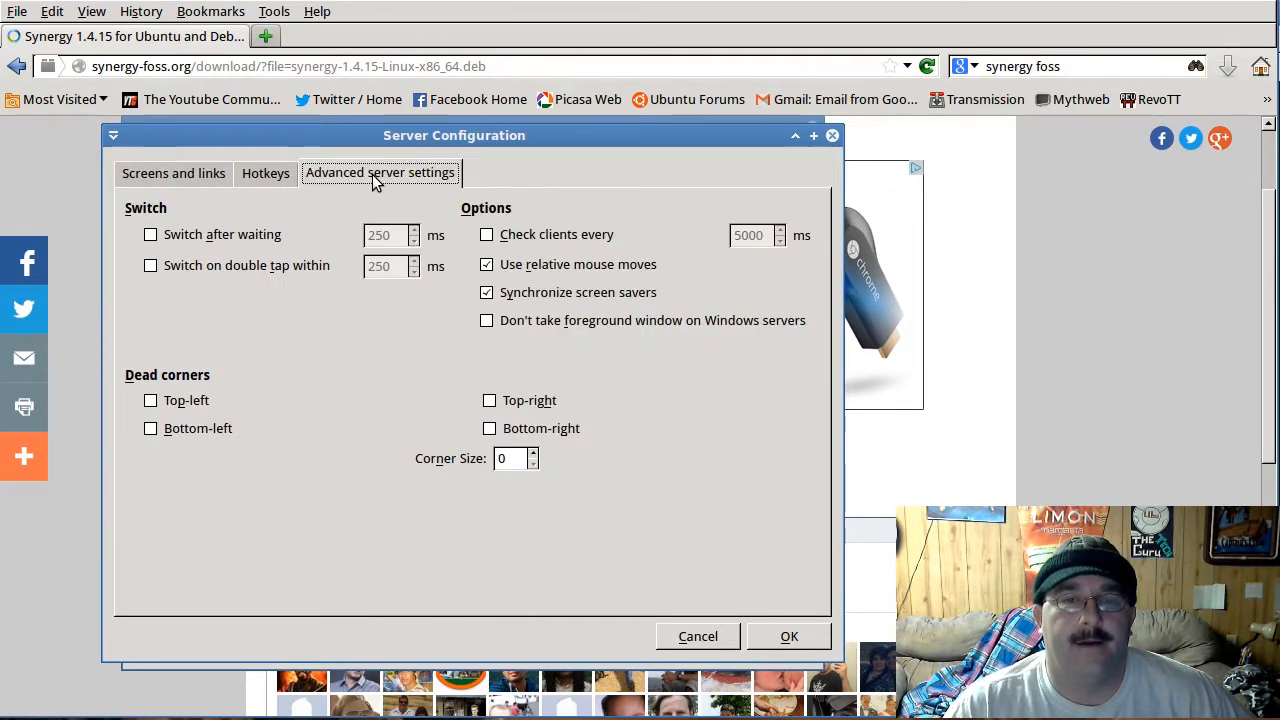
click(697, 636)
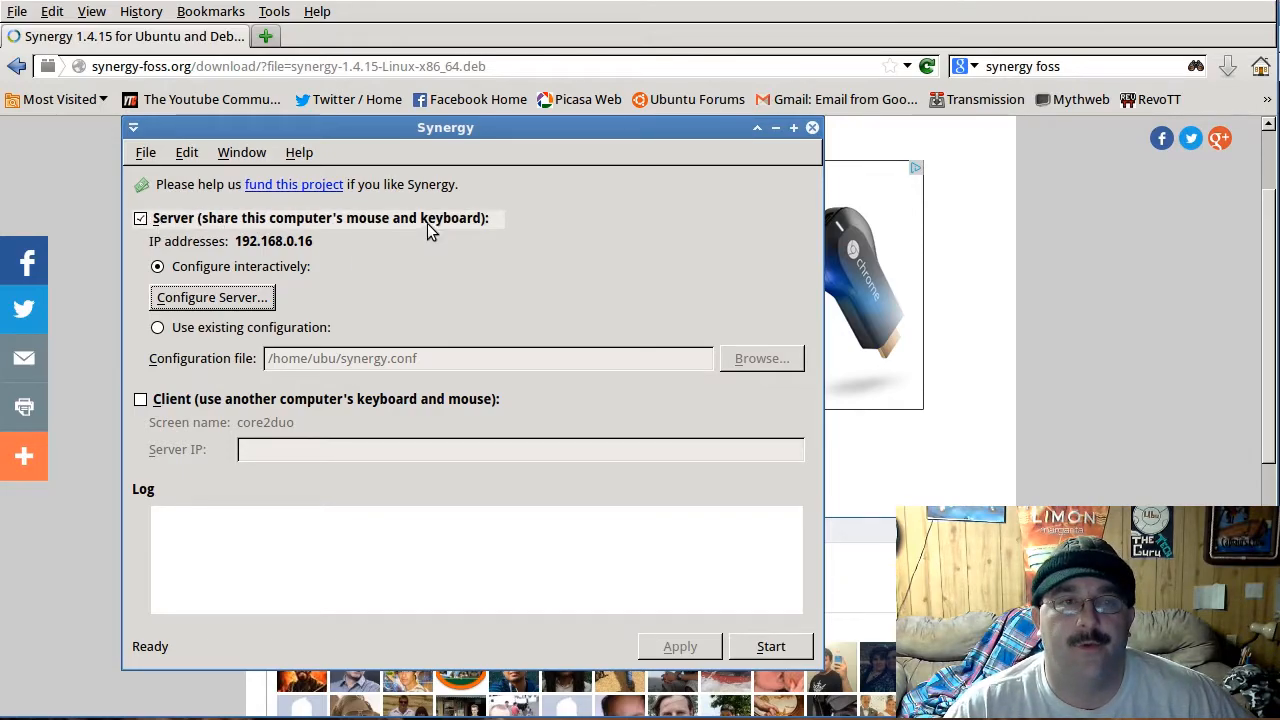
click(228, 297)
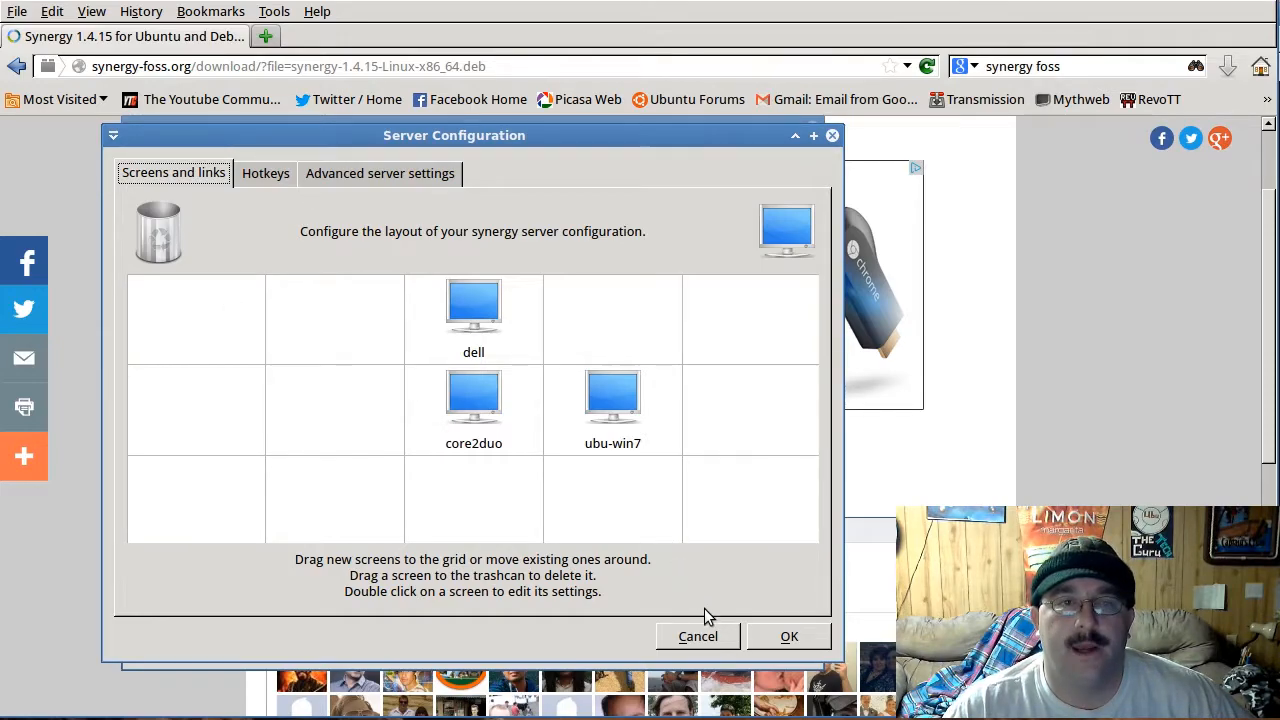
click(697, 636)
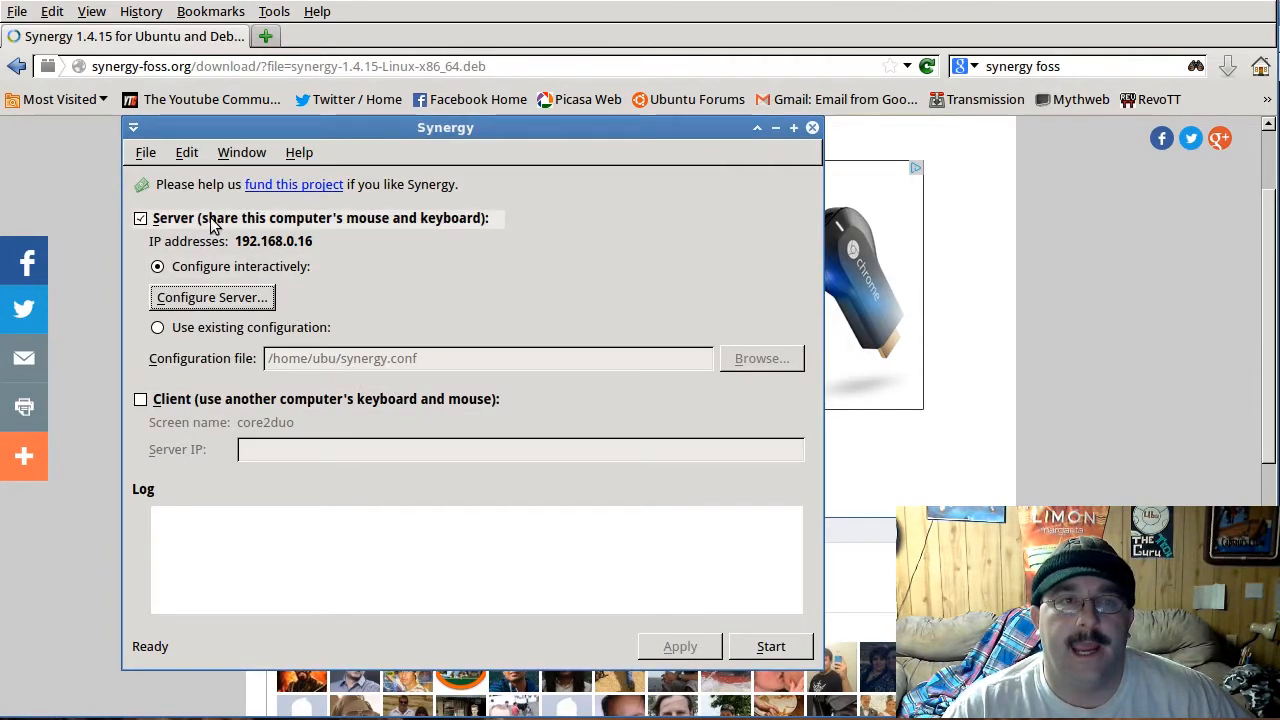
Step: Reopen the Synergy settings, check the screen name and log file path, and accept the dialog with core2duo kept as screen name
click(187, 153)
click(199, 178)
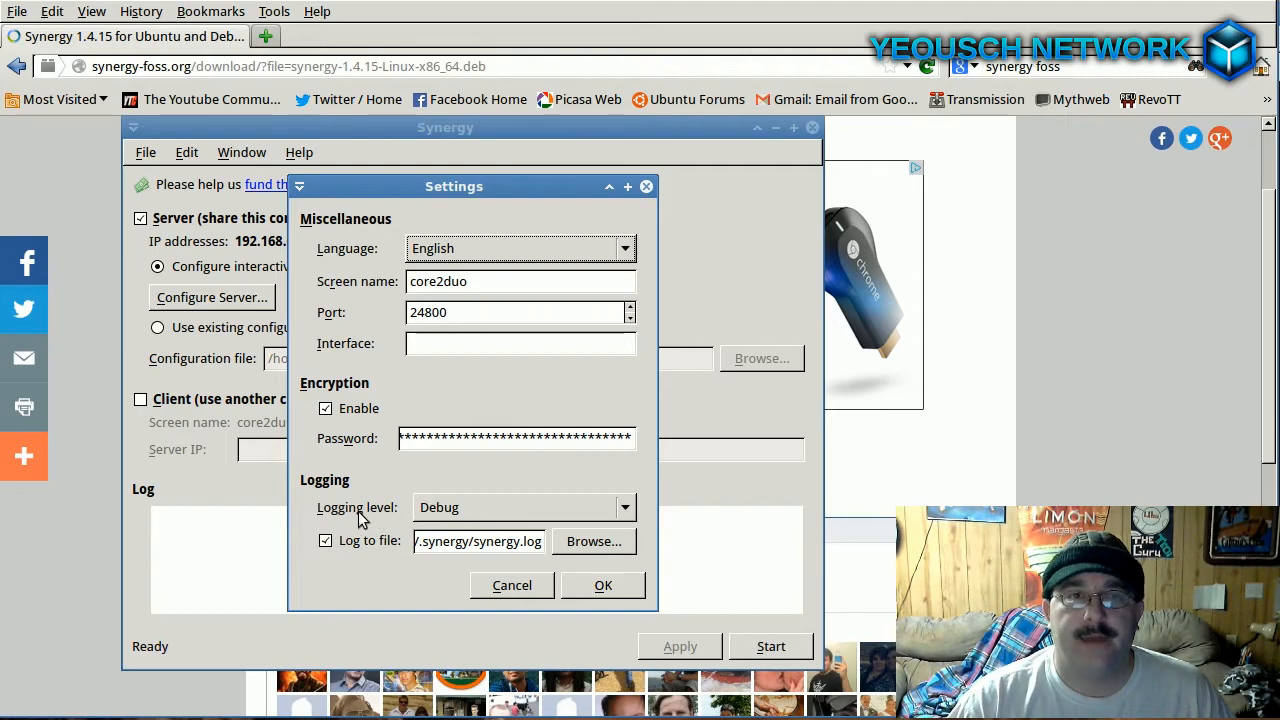
drag(460, 186, 445, 161)
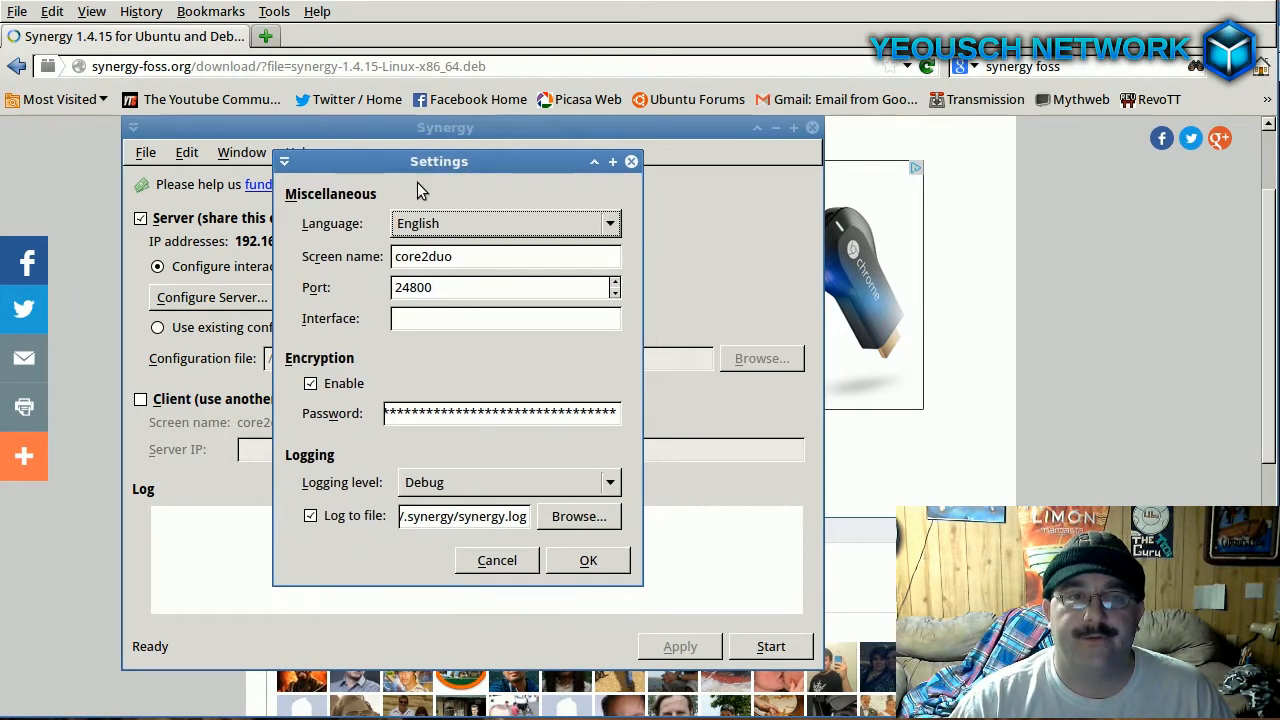
click(420, 516)
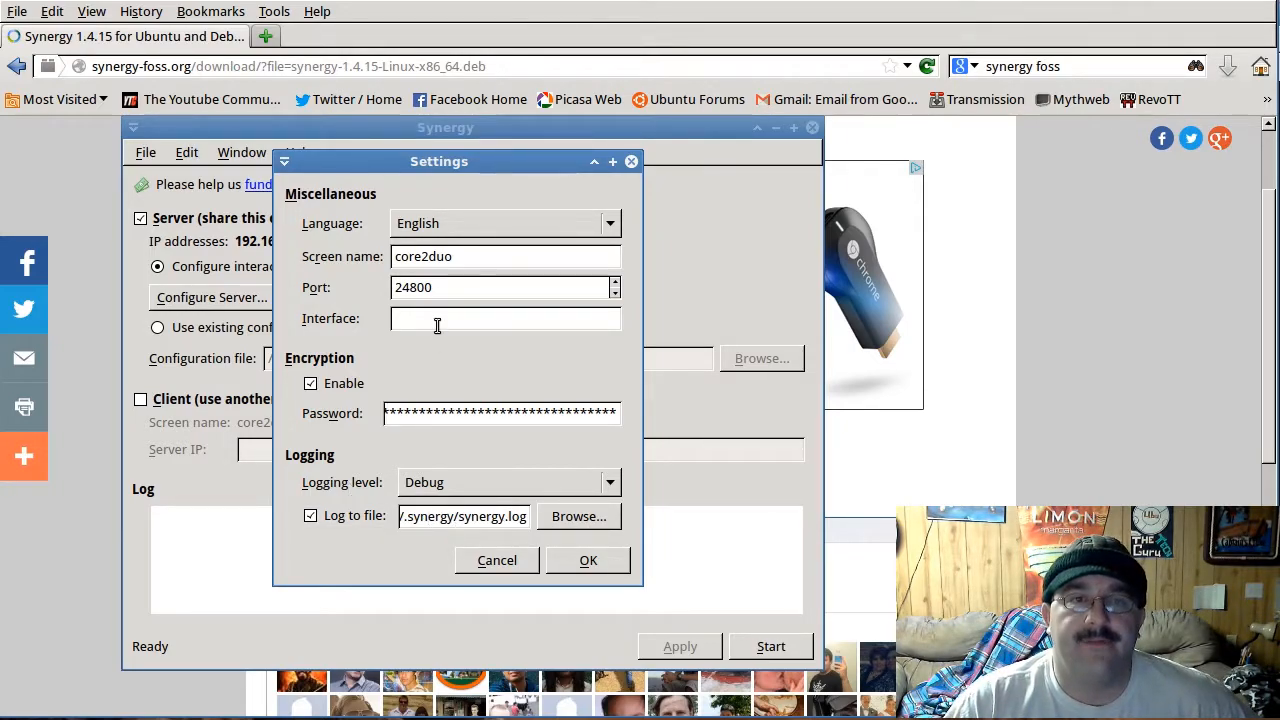
double_click(463, 257)
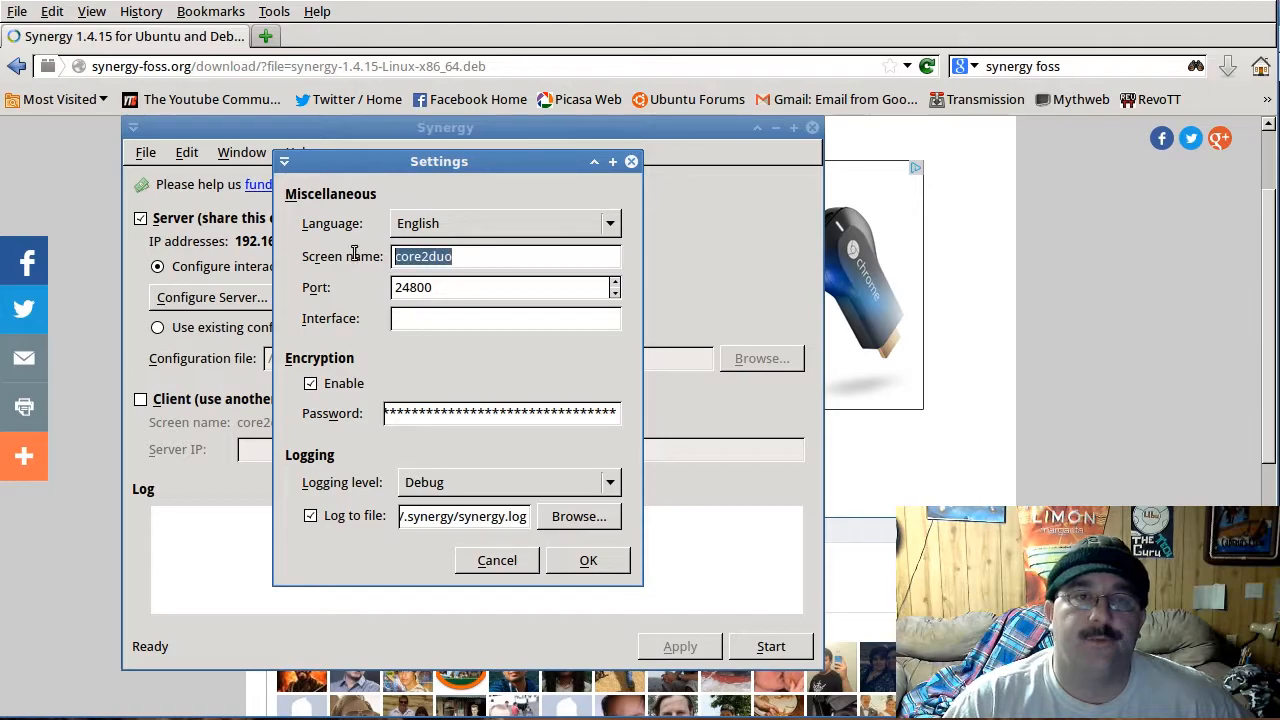
click(484, 255)
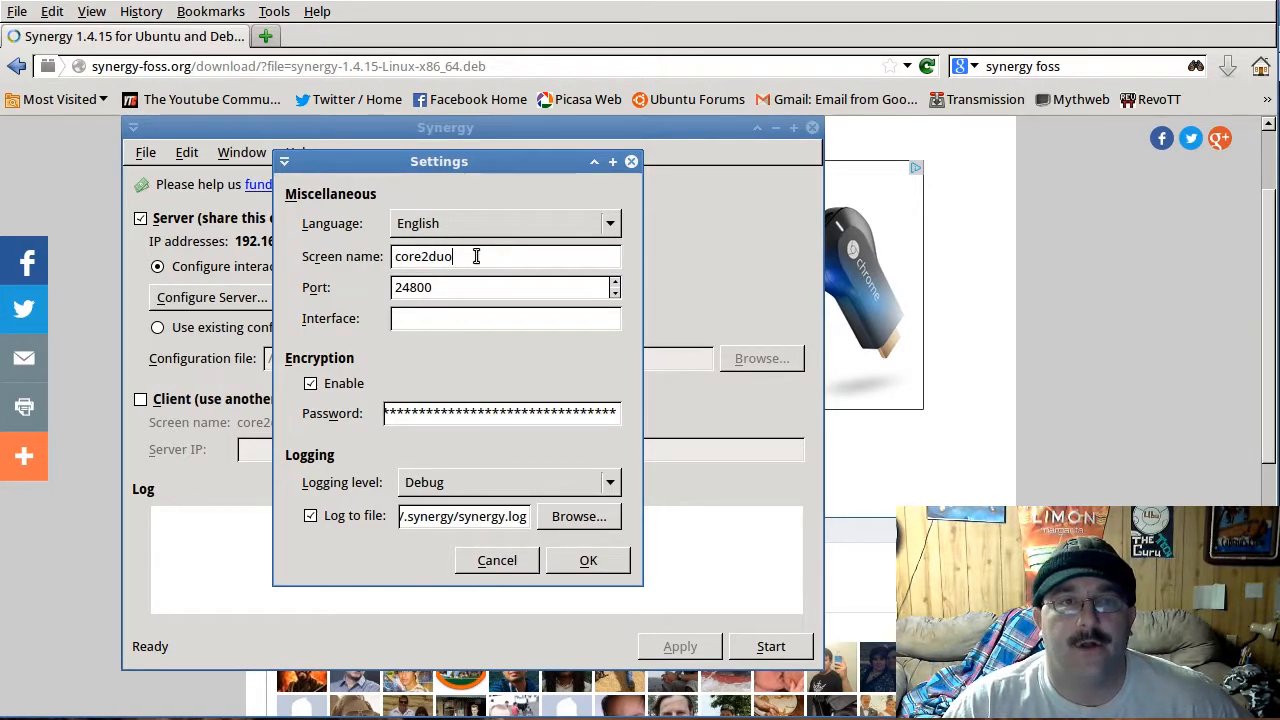
click(588, 560)
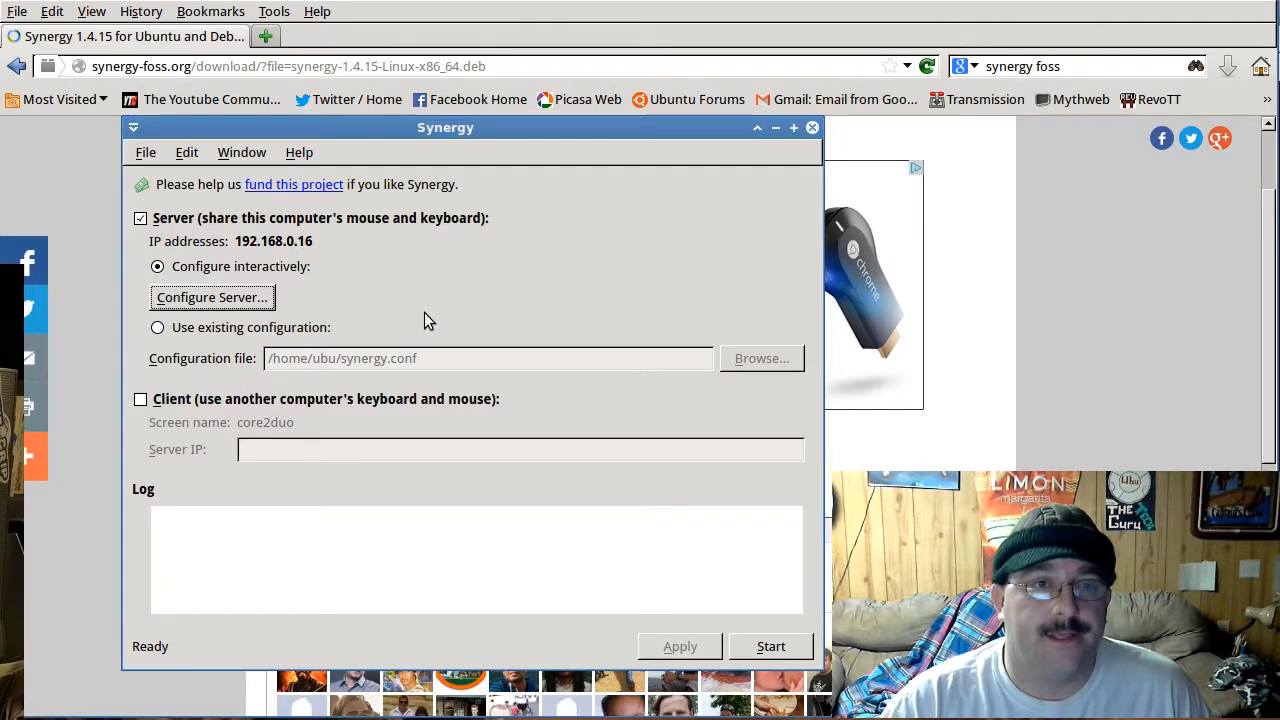
Step: Add a screen to the right of ubu-win7 in the server layout, name it youtube, and discard the configuration changes
click(245, 300)
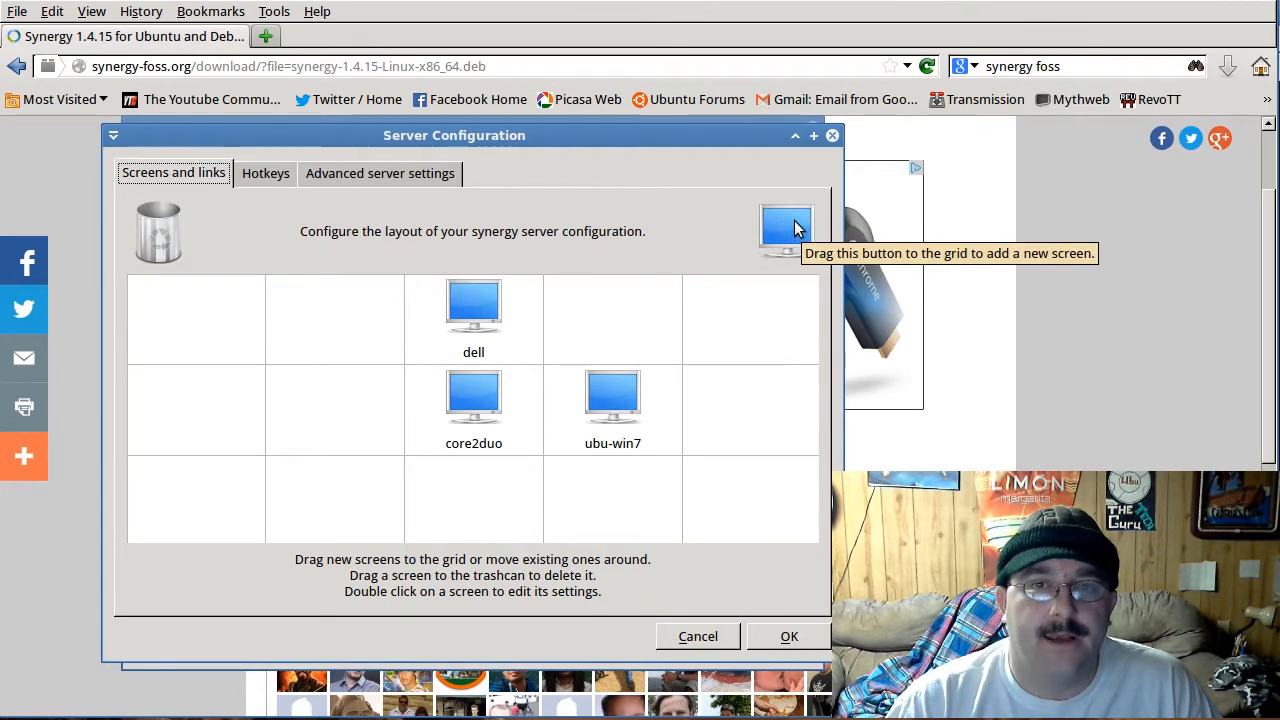
drag(786, 231, 714, 405)
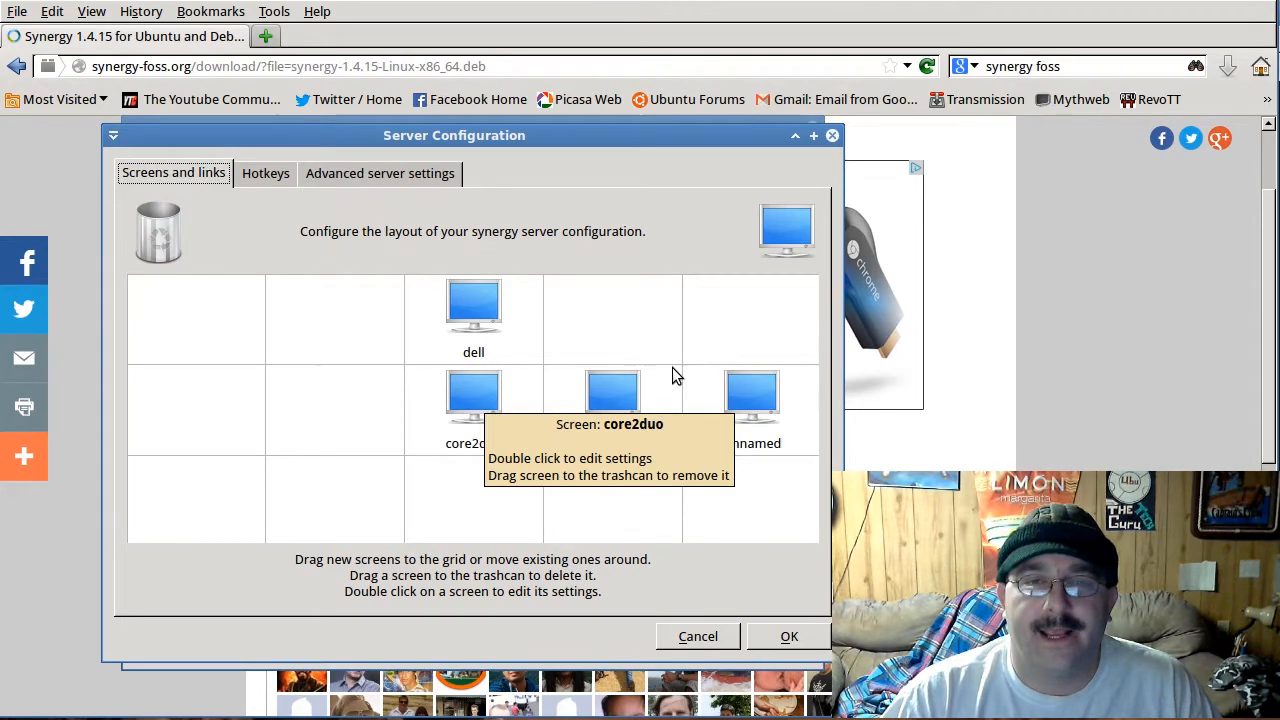
double_click(752, 398)
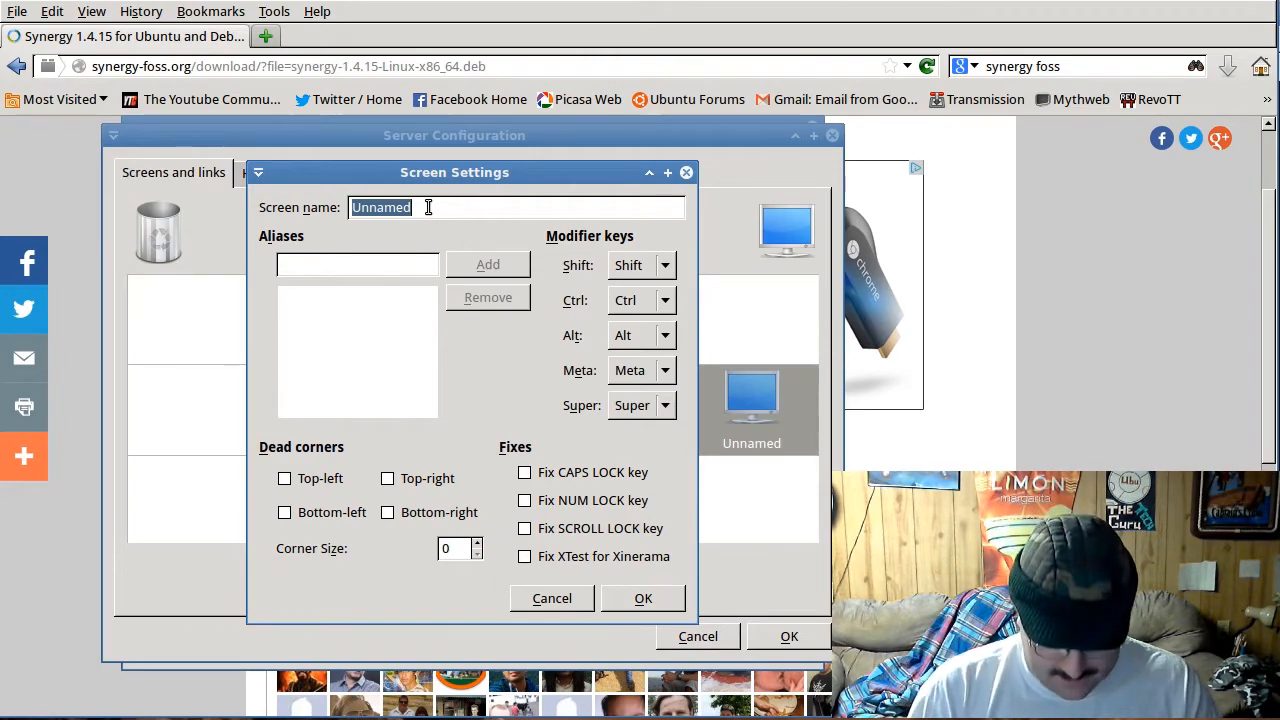
text(wh)
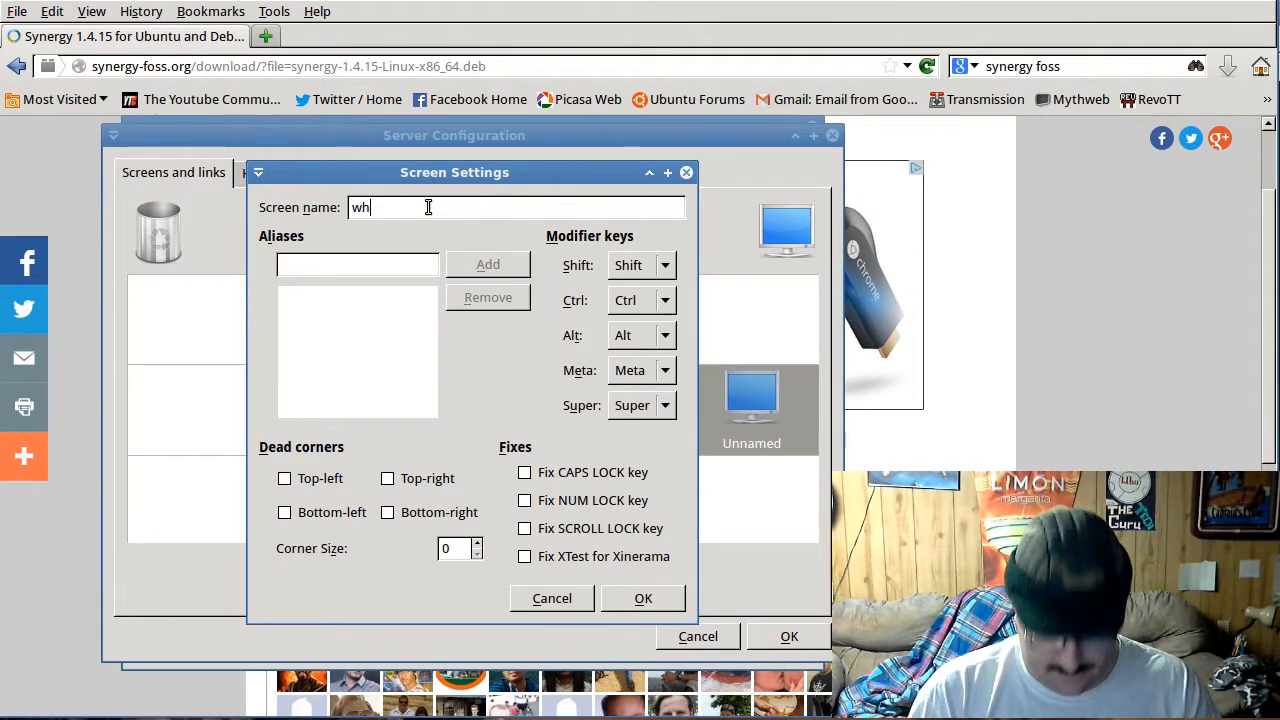
text(utube)
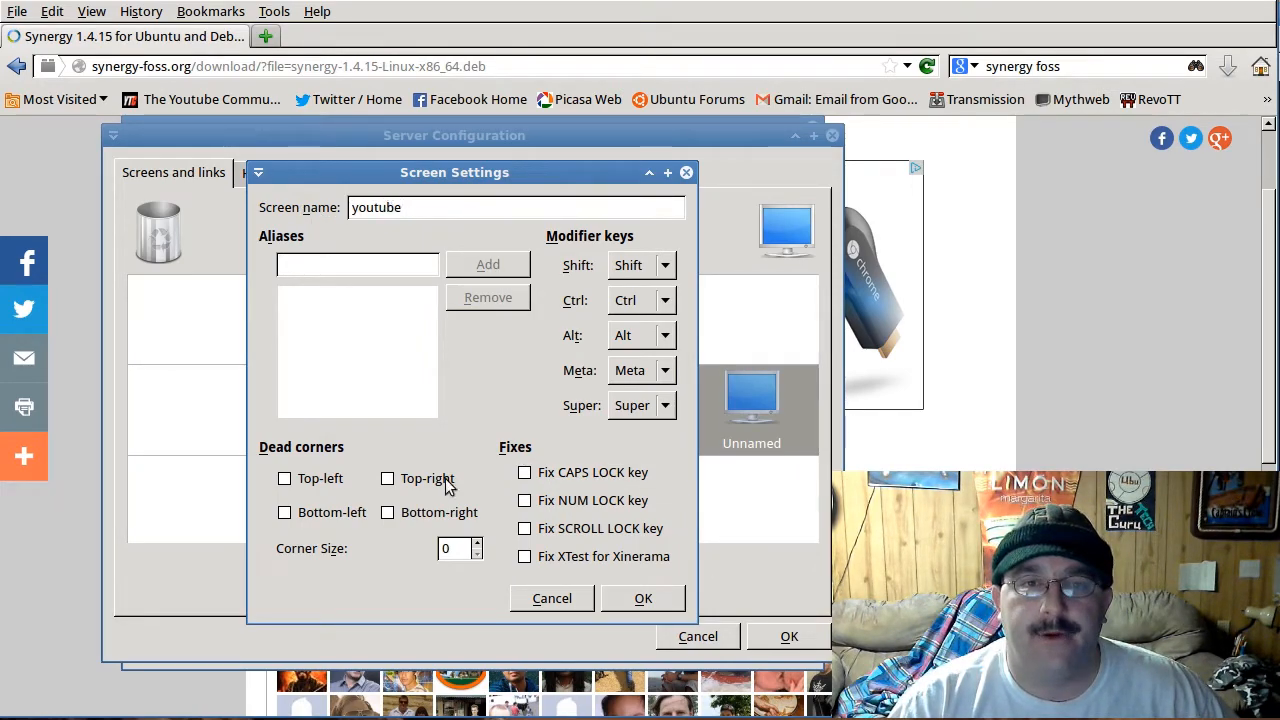
click(640, 599)
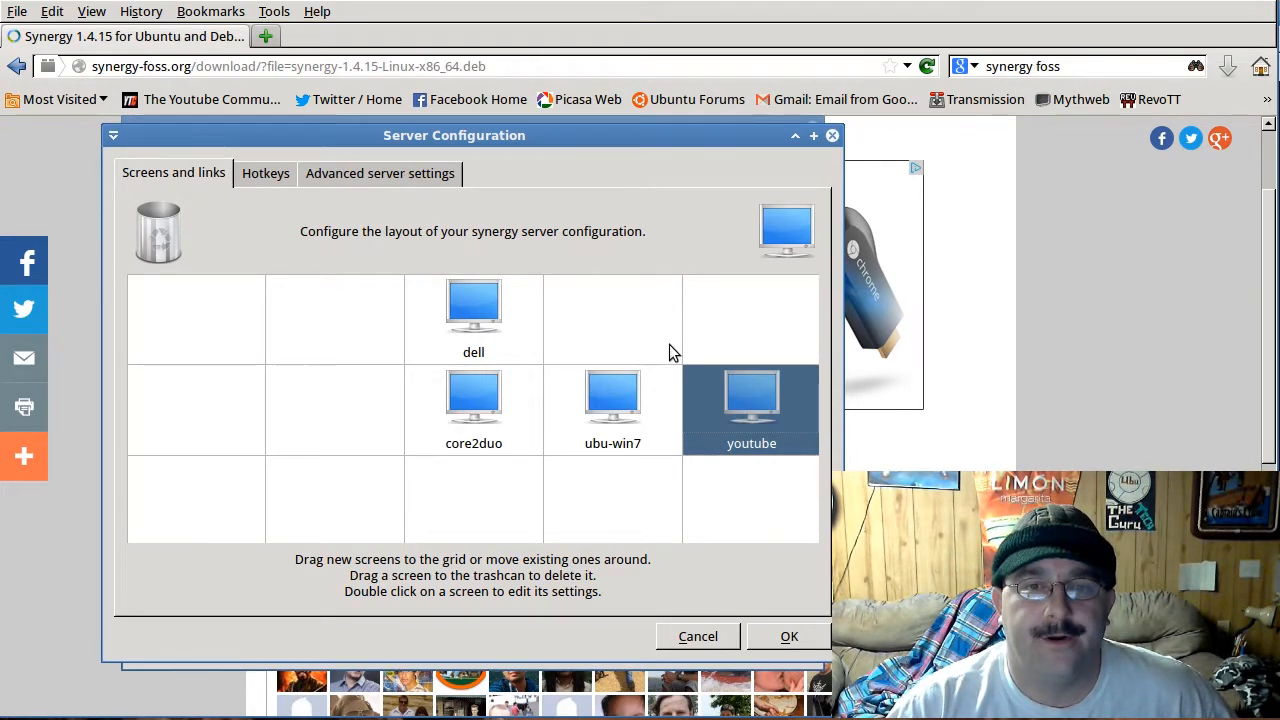
click(696, 640)
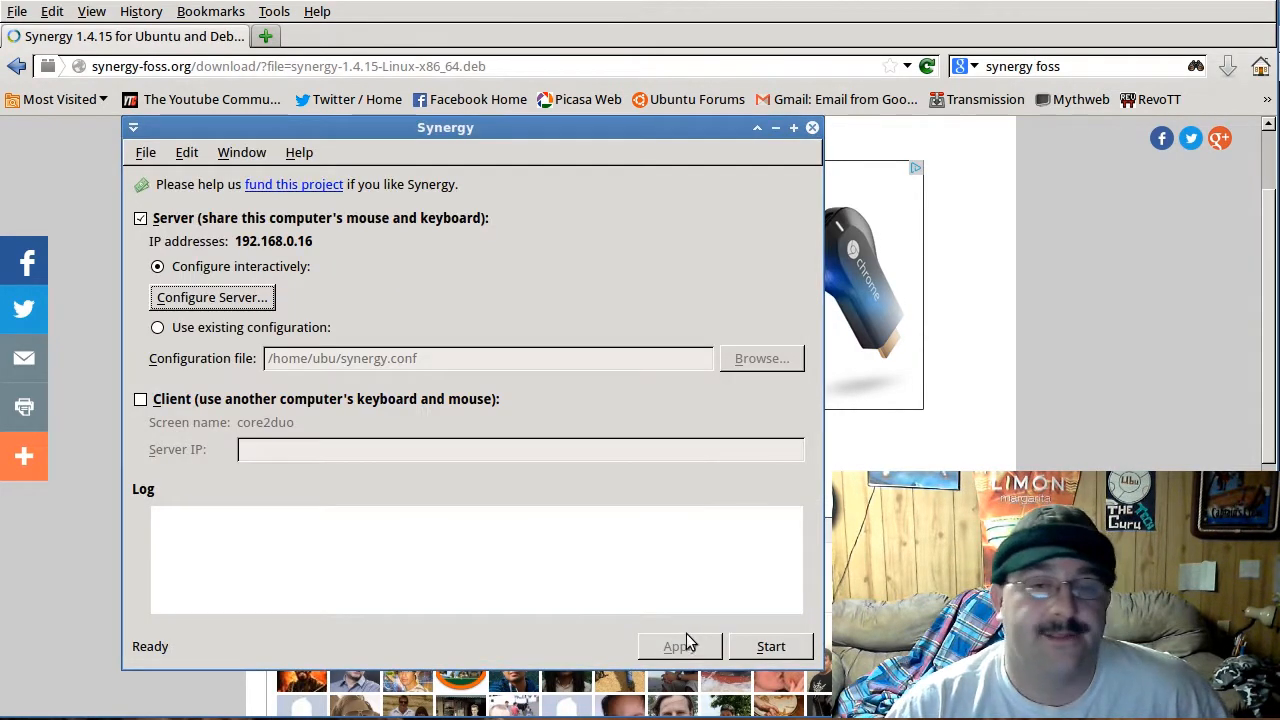
Step: Recheck the server's screen layout without changing it and start the Synergy server
click(214, 294)
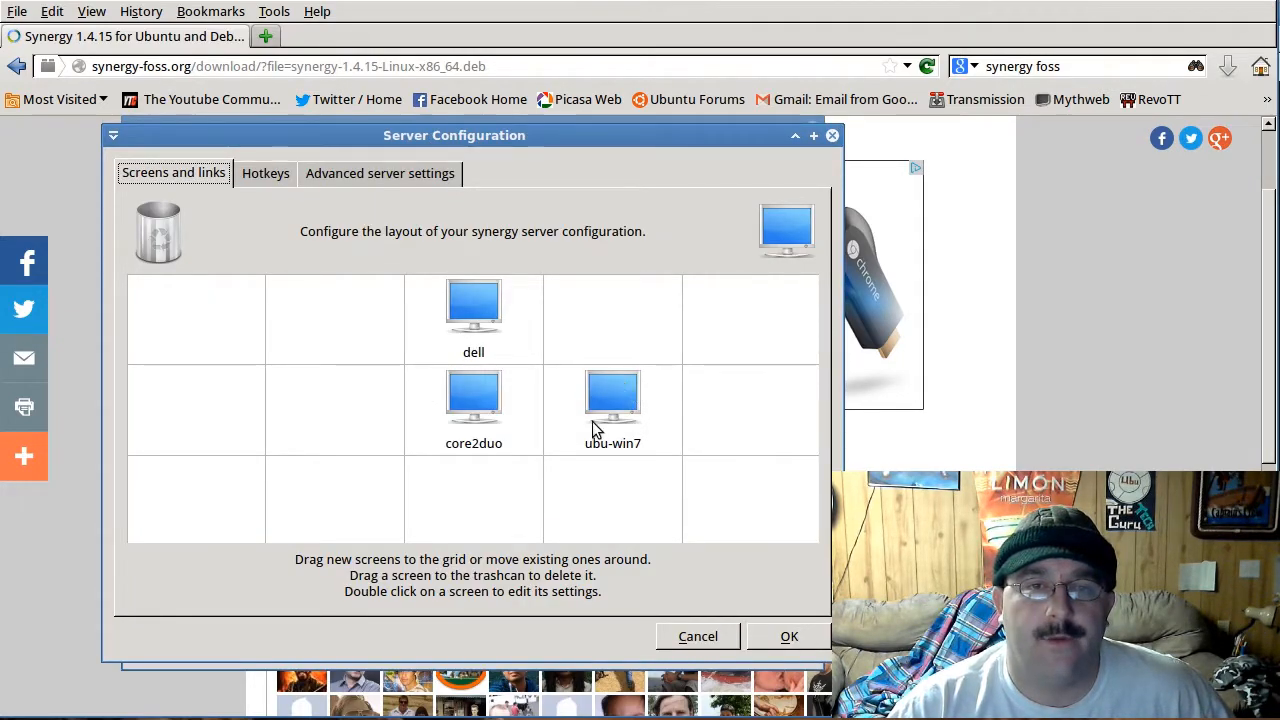
click(697, 638)
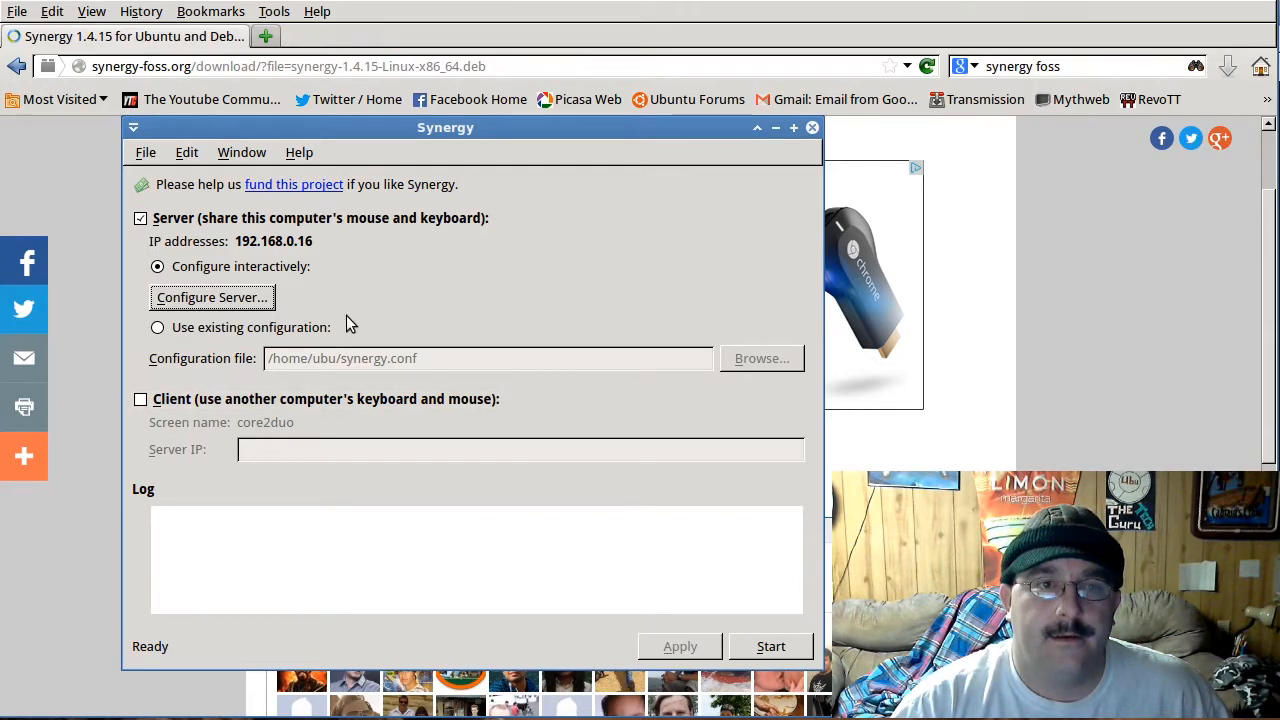
click(769, 648)
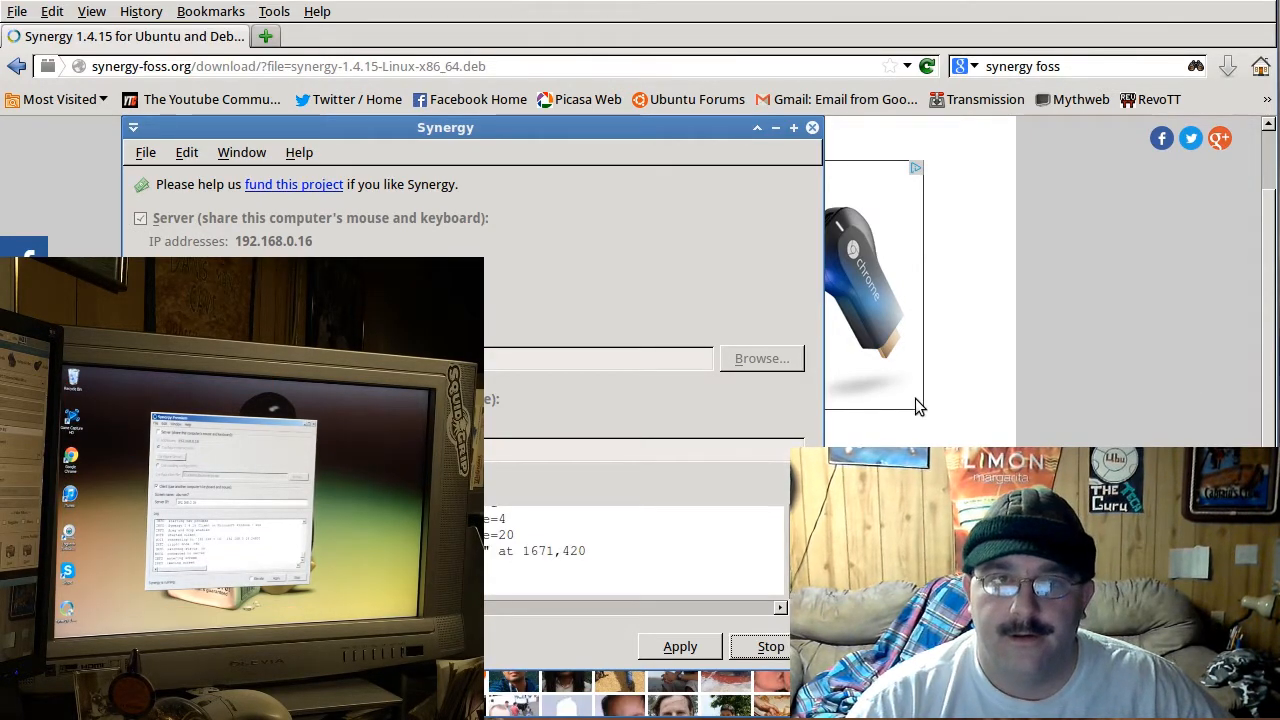
Step: Move the Synergy window aside and hide it while the server keeps running
drag(554, 132, 618, 122)
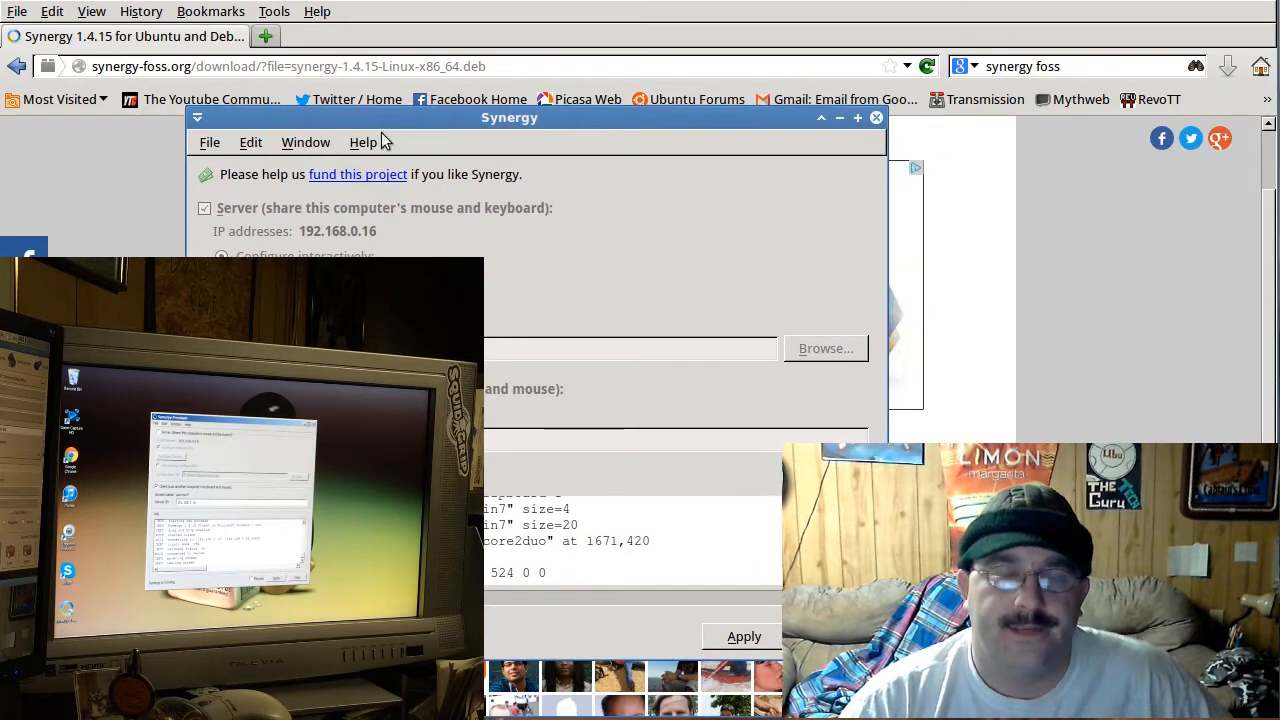
click(318, 143)
click(318, 165)
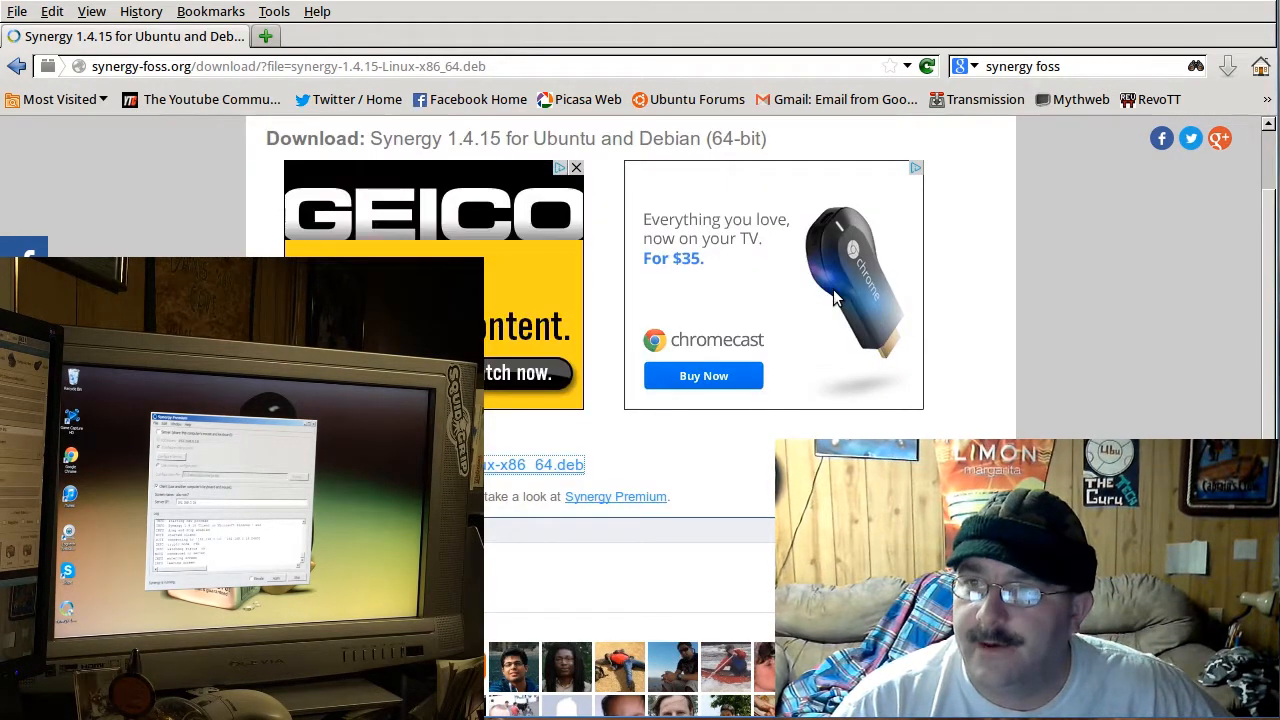